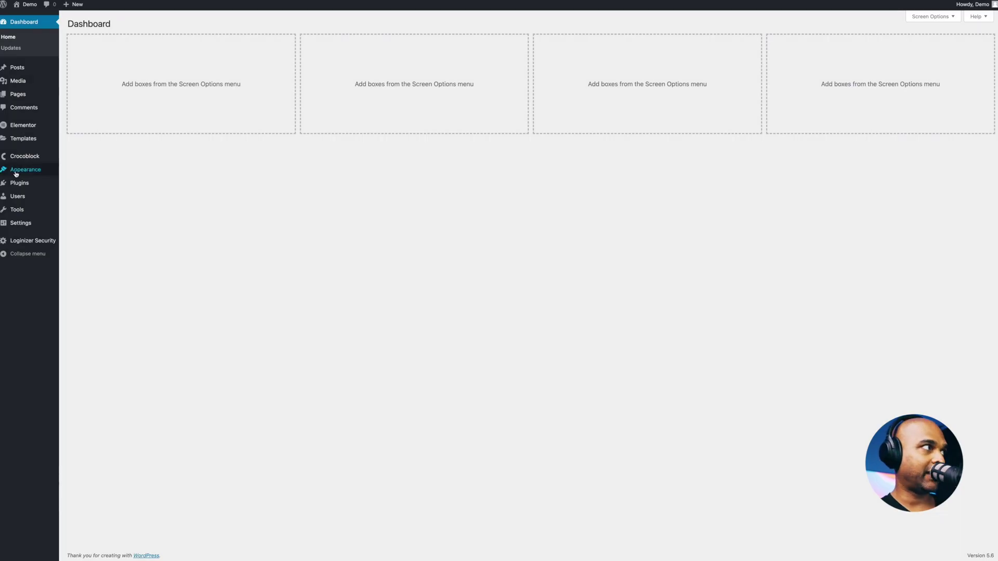
Check the JetTricks widget switches in JetPlugins Settings, turning Hotspots off and back on
mouse_move(20, 189)
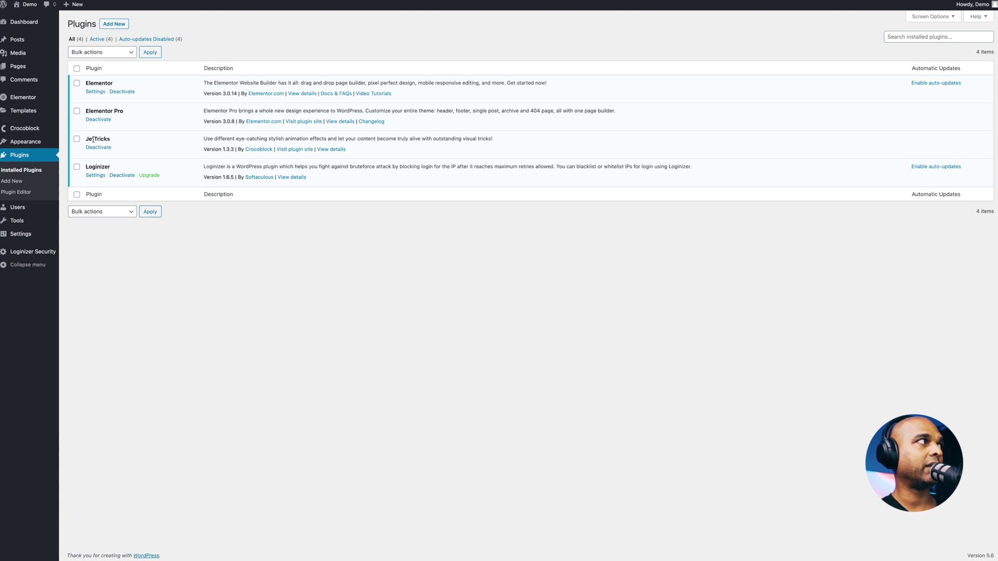
mouse_move(49, 129)
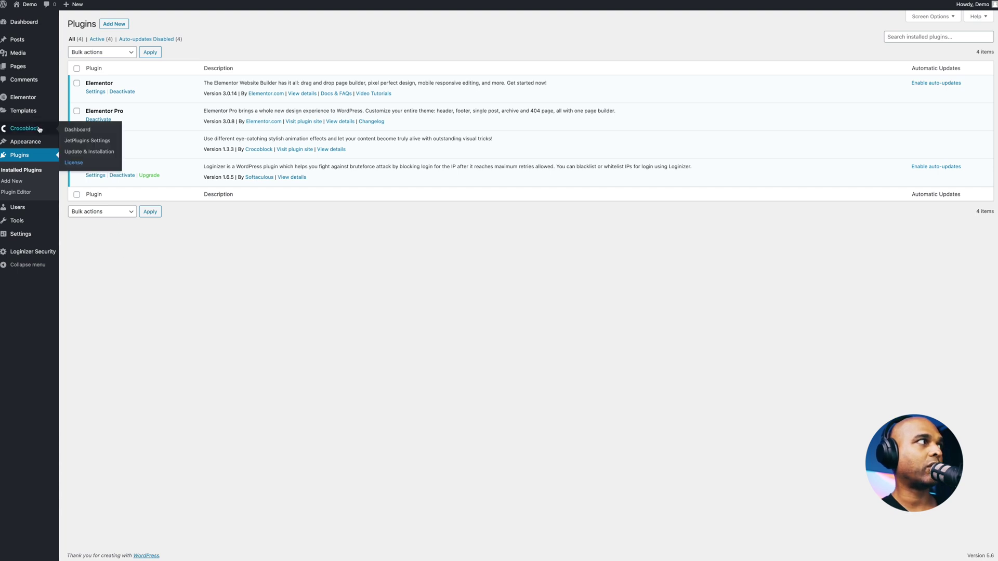
left_click(86, 142)
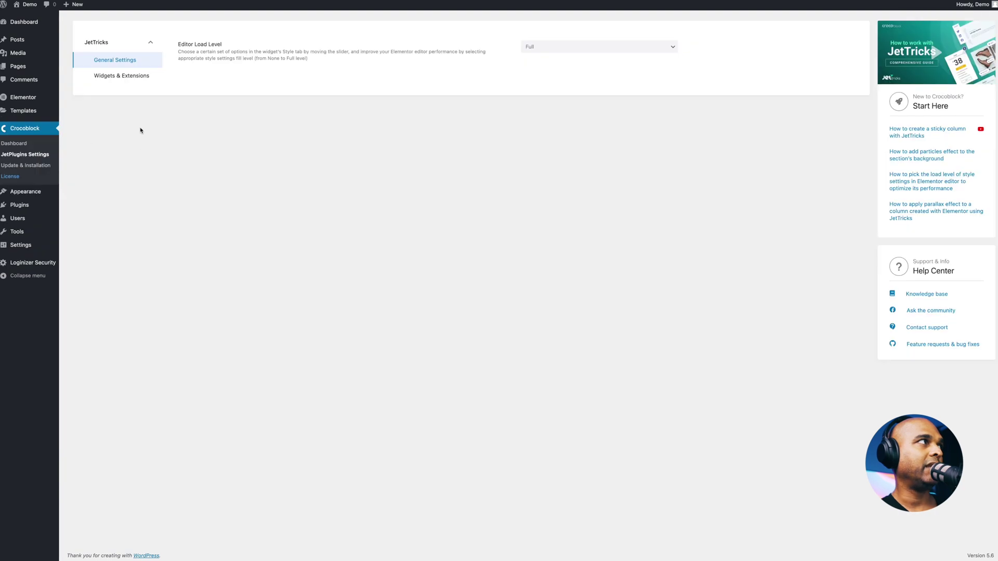
left_click(110, 78)
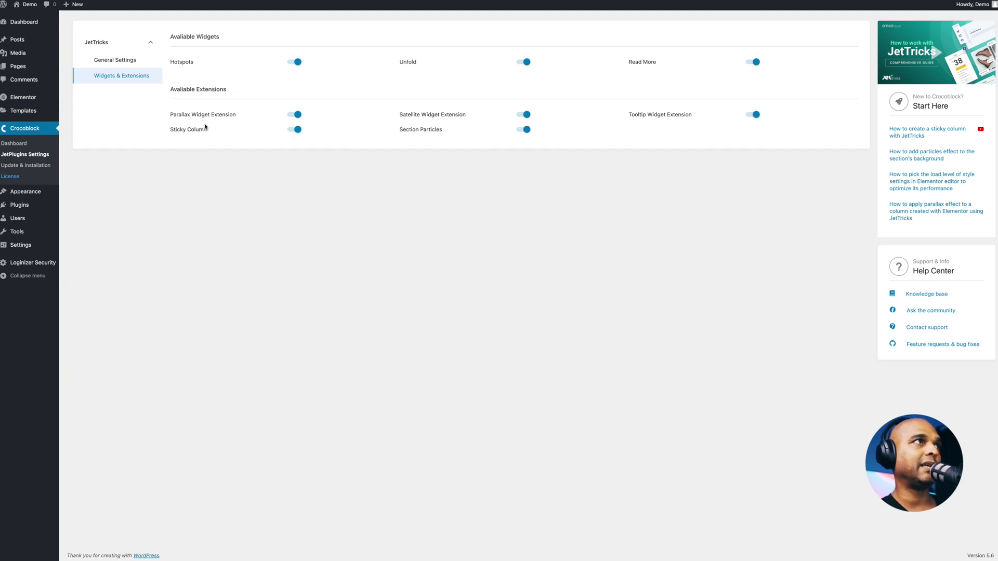
left_click(296, 63)
left_click(295, 63)
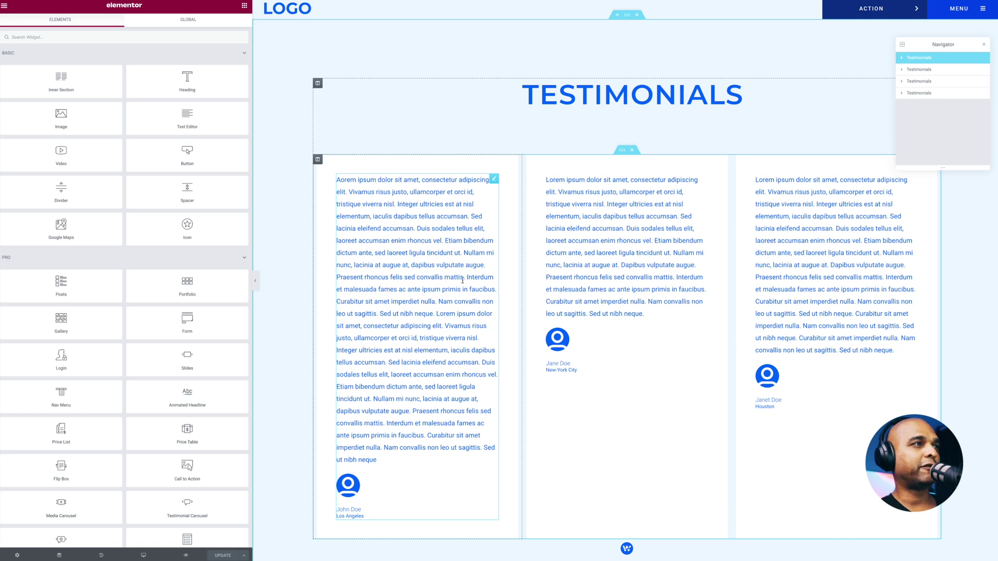
Select the first Testimonial widget and keep its Image Position on Top
left_click(494, 179)
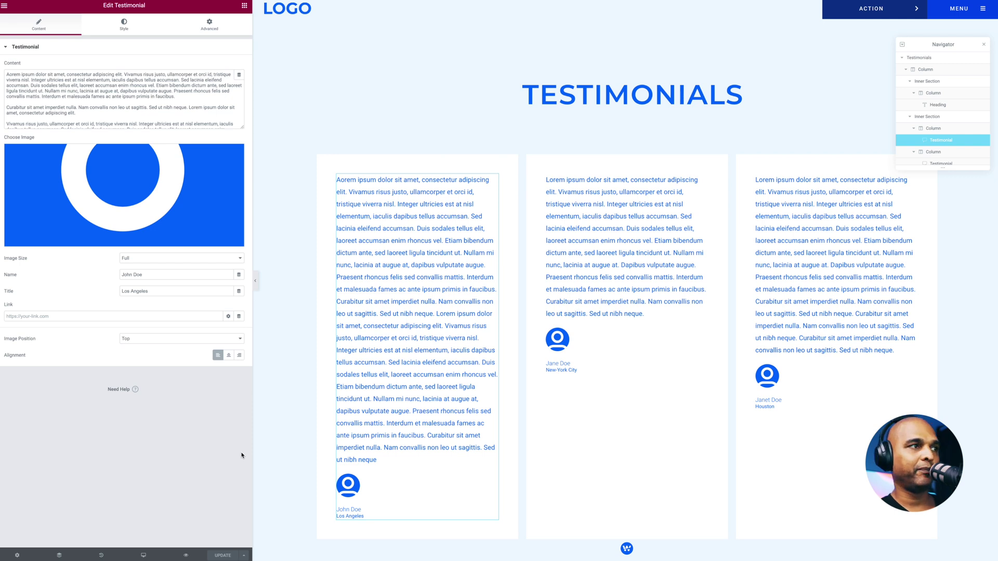
left_click(170, 338)
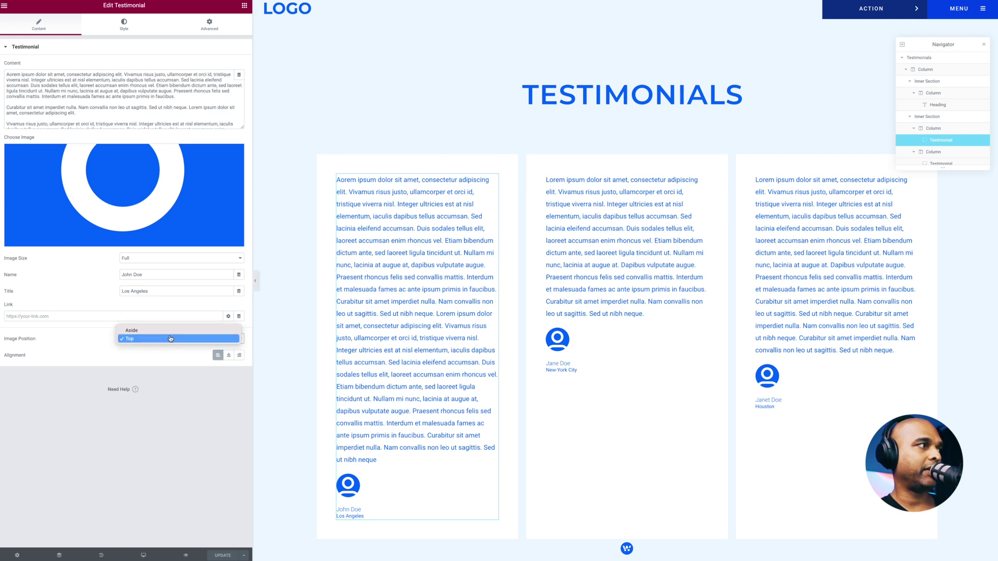
left_click(147, 468)
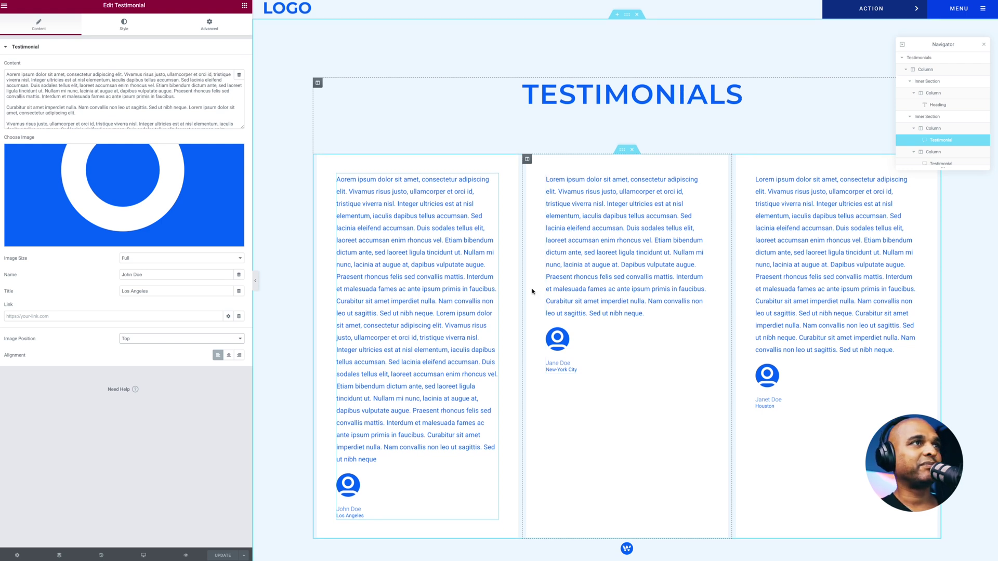
Inspect the image in John Doe's card, then add a Heading below the name and undo it
scroll(532, 292, "down", 5)
scroll(532, 292, "down", 8)
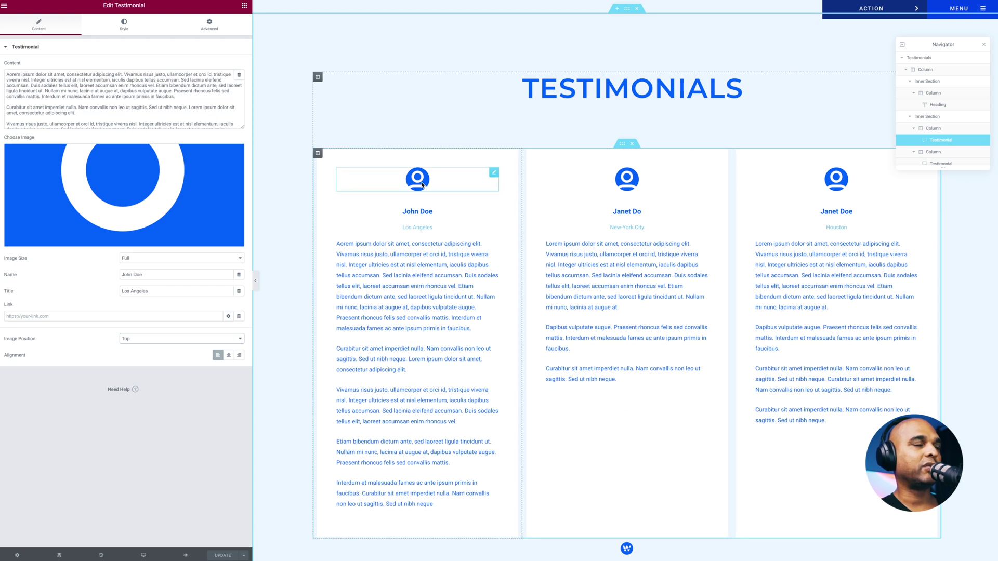
left_click(492, 173)
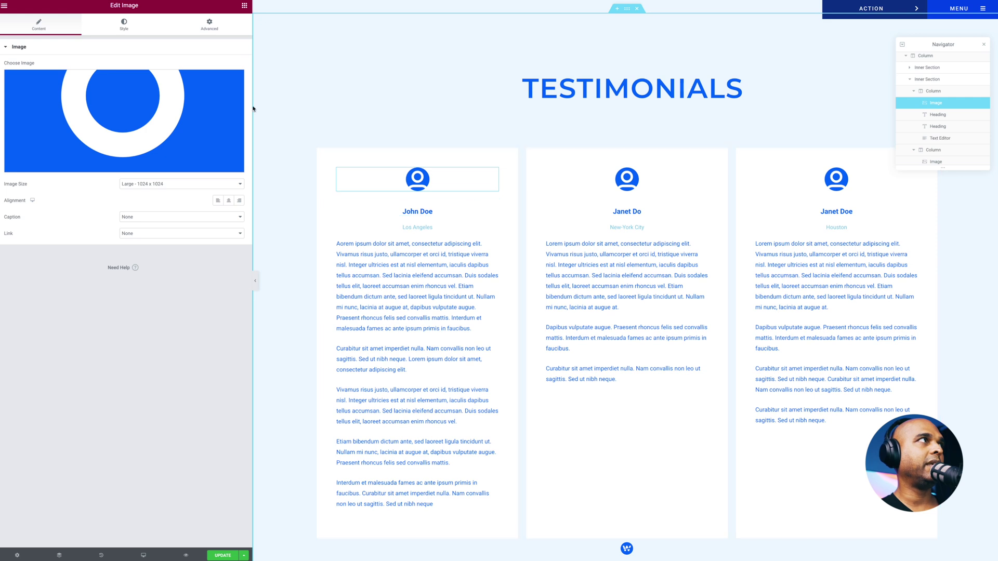
left_click(204, 29)
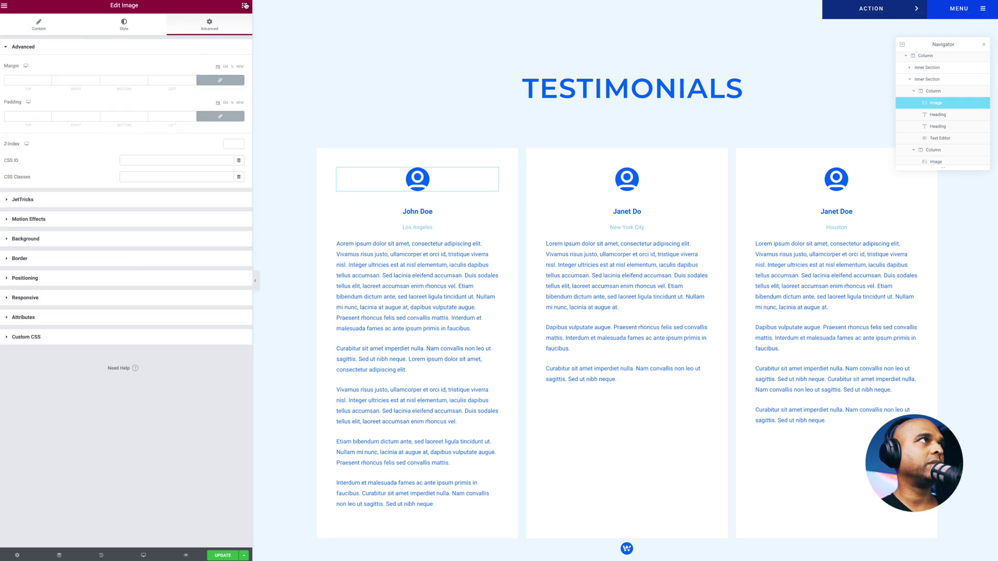
left_click(244, 5)
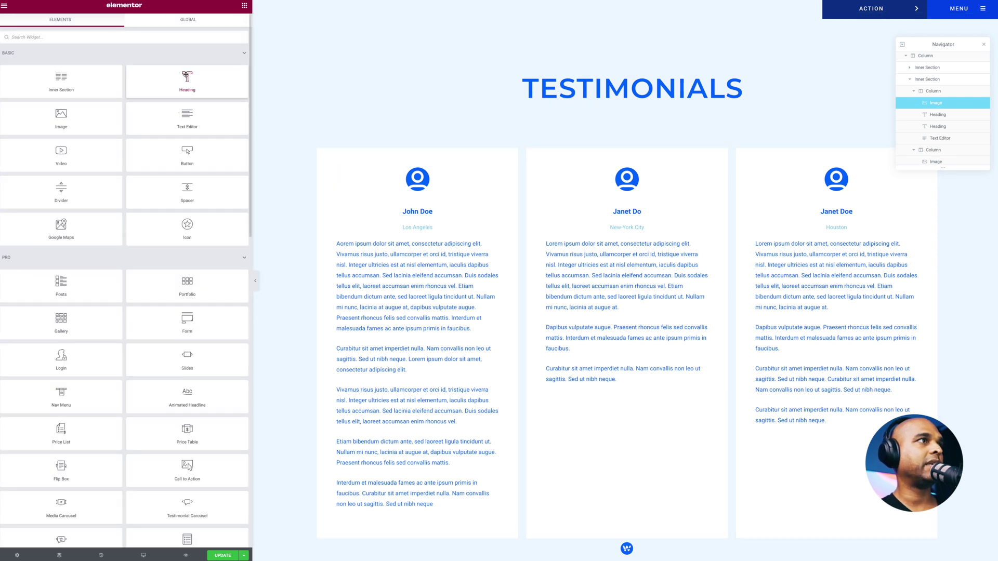
left_click_drag(187, 82, 449, 210)
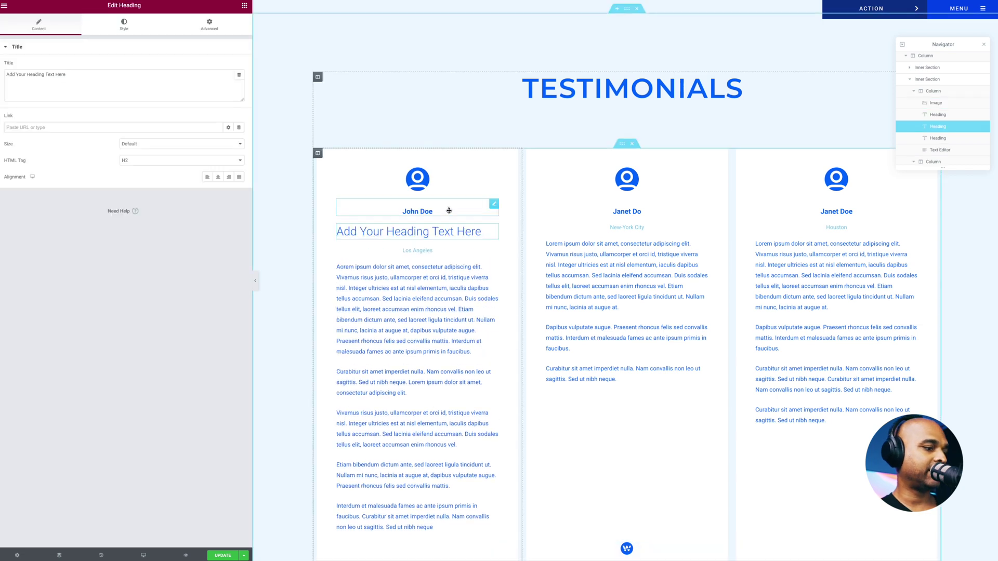
key("ctrl+z")
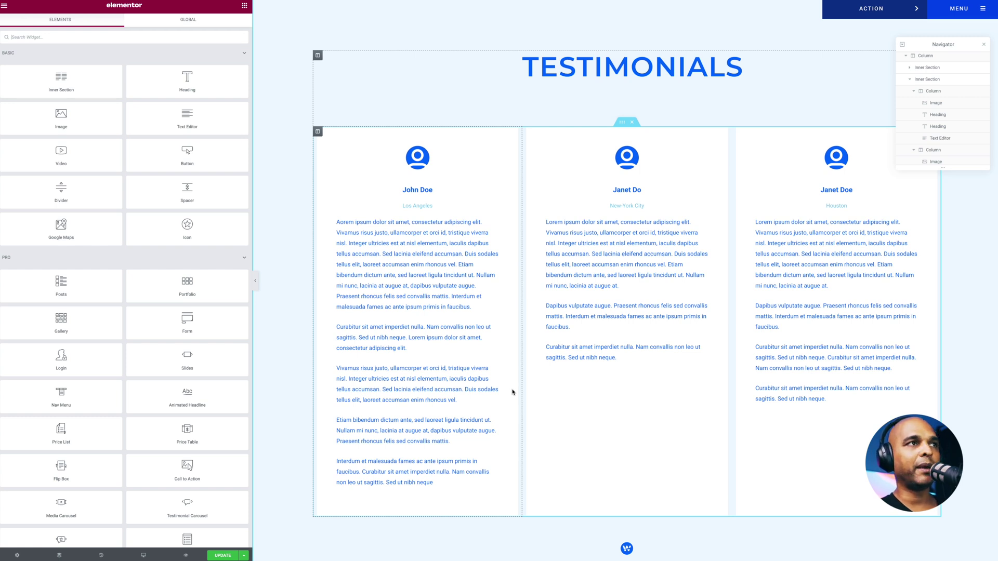
Preview the testimonials at Mobile width, scroll through them, then return to Desktop
scroll(512, 392, "down", 1)
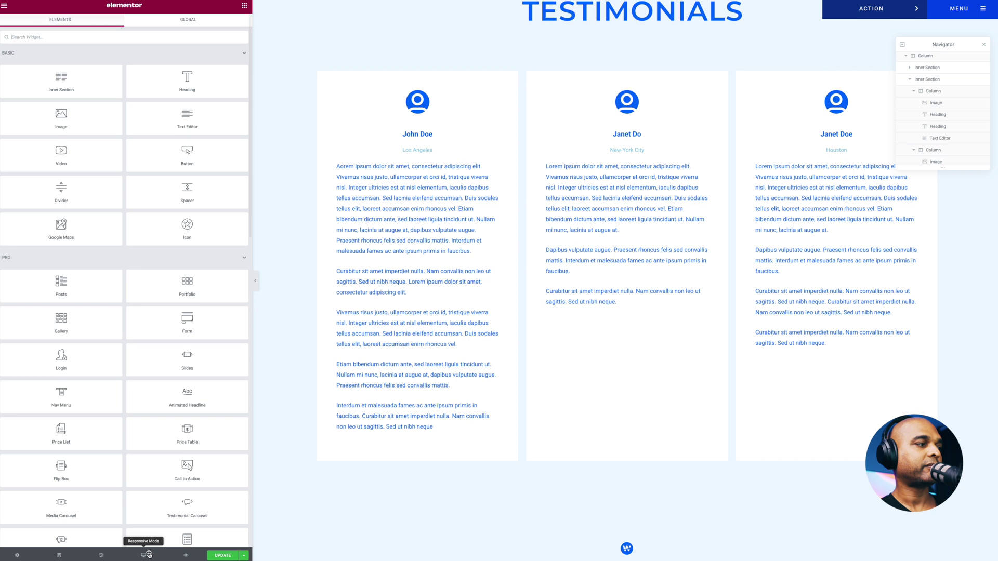
left_click(148, 554)
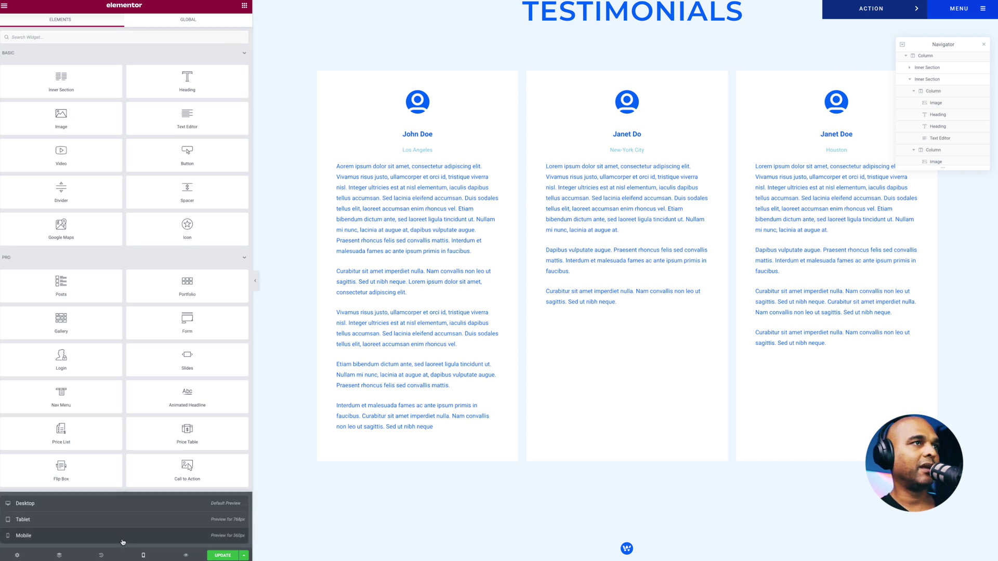
left_click(123, 541)
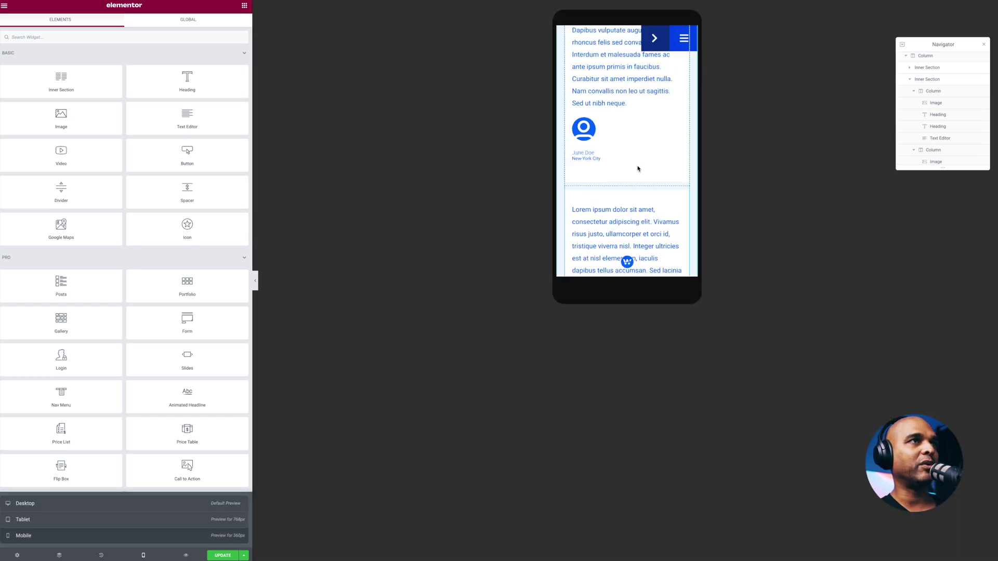
scroll(638, 168, "up", 5)
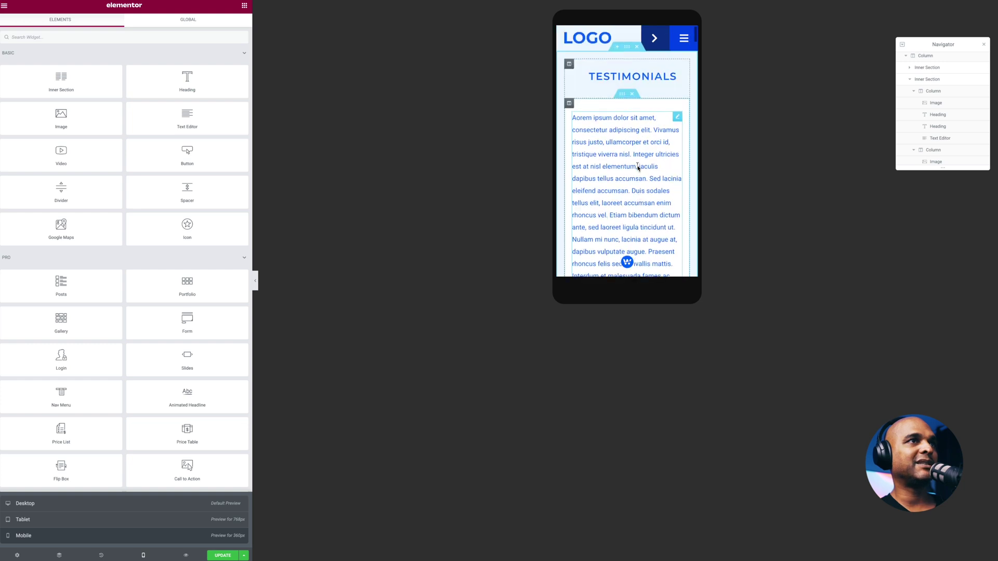
scroll(638, 169, "down", 10)
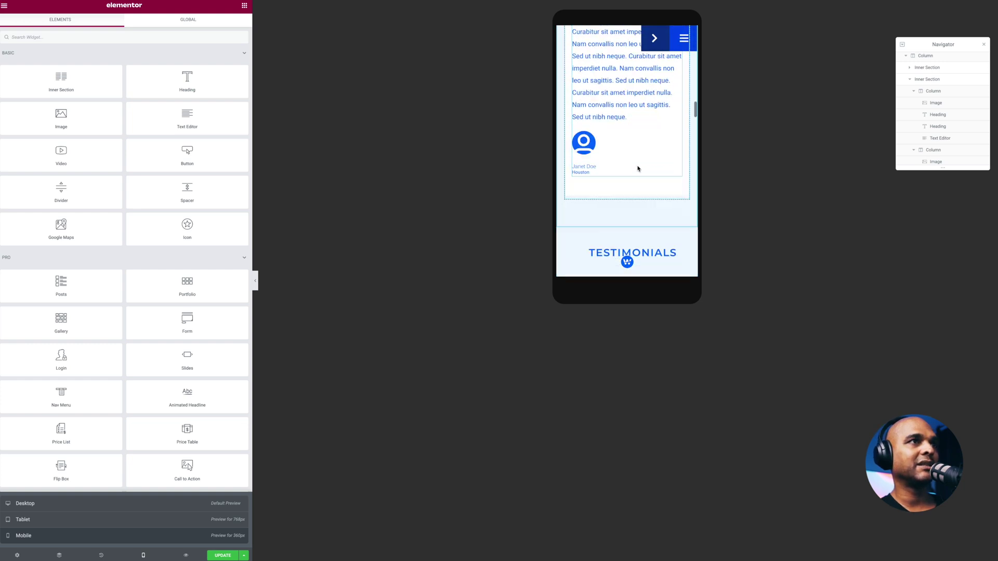
scroll(638, 169, "down", 10)
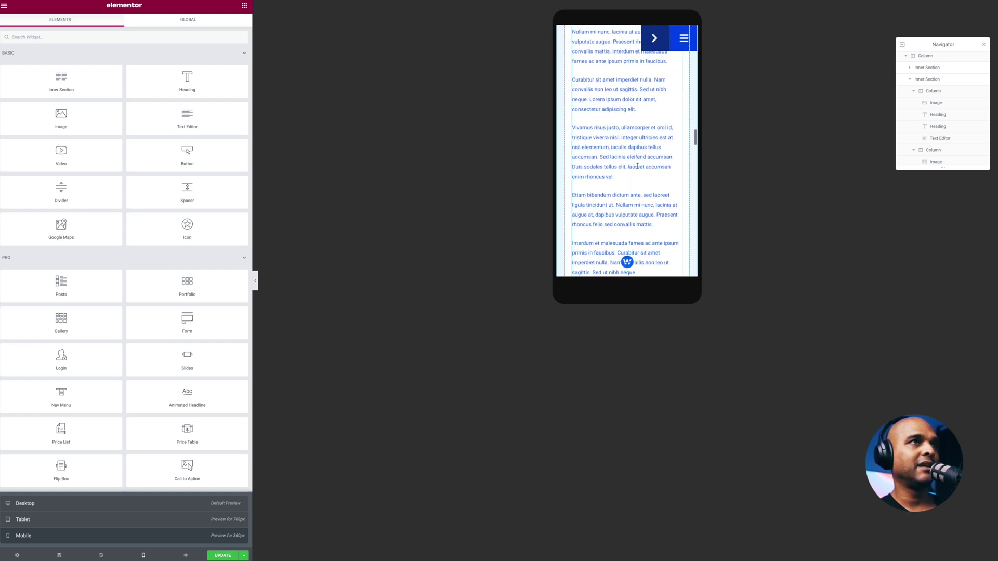
scroll(637, 166, "down", 5)
key("ctrl+shift+m")
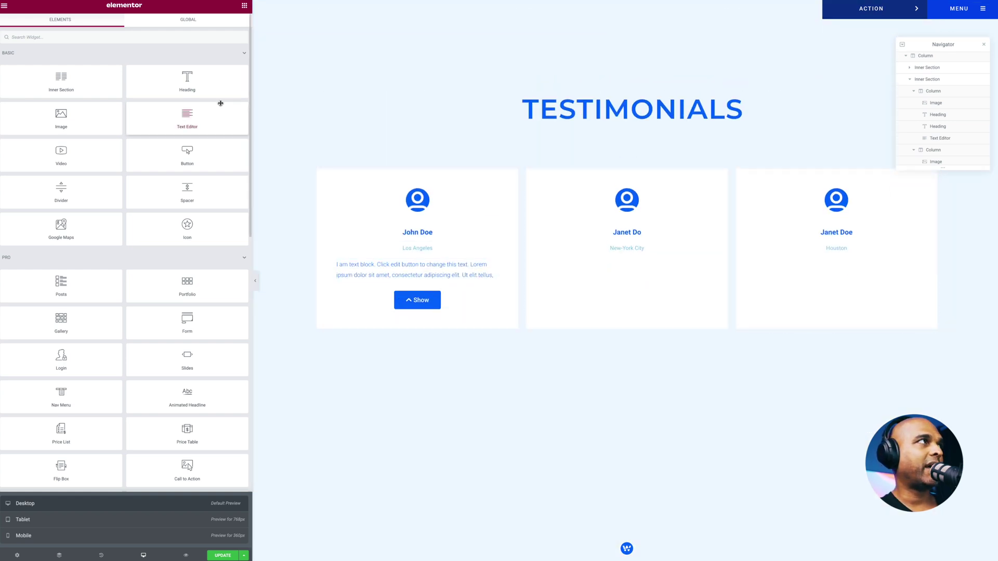
Close the device list, then add an extra Unfold block to John Doe's card and undo it
scroll(160, 160, "down", 15)
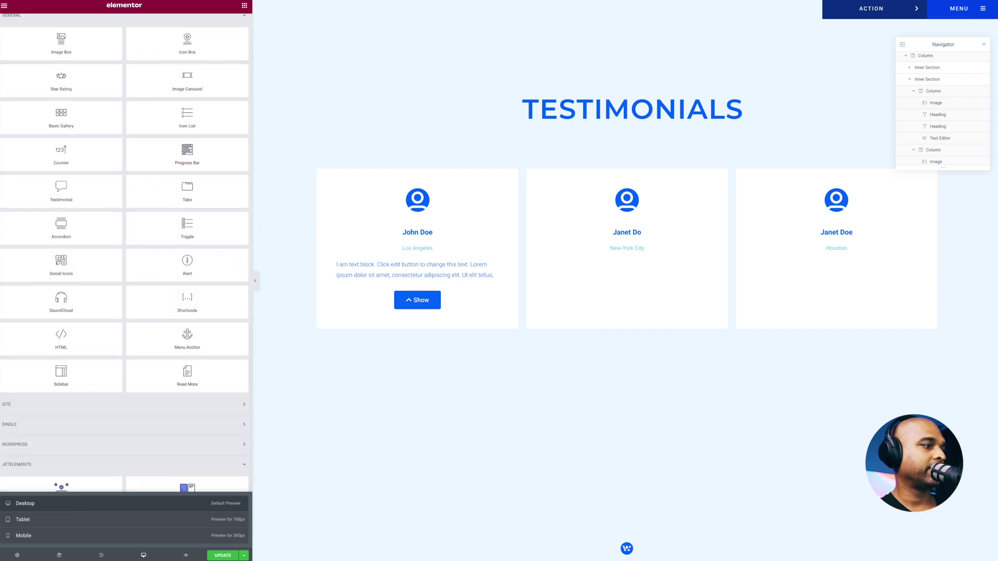
left_click(145, 557)
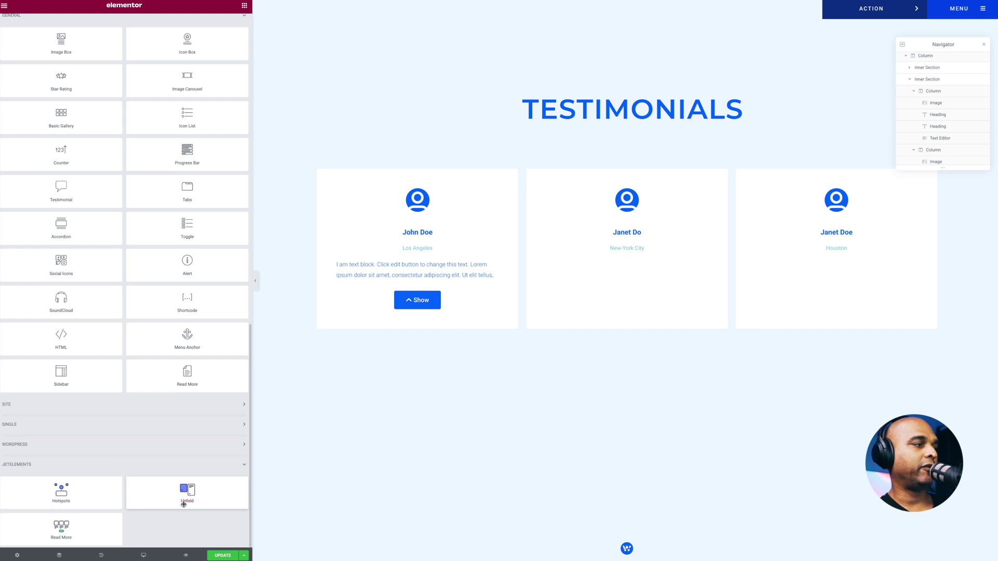
left_click_drag(187, 492, 401, 272)
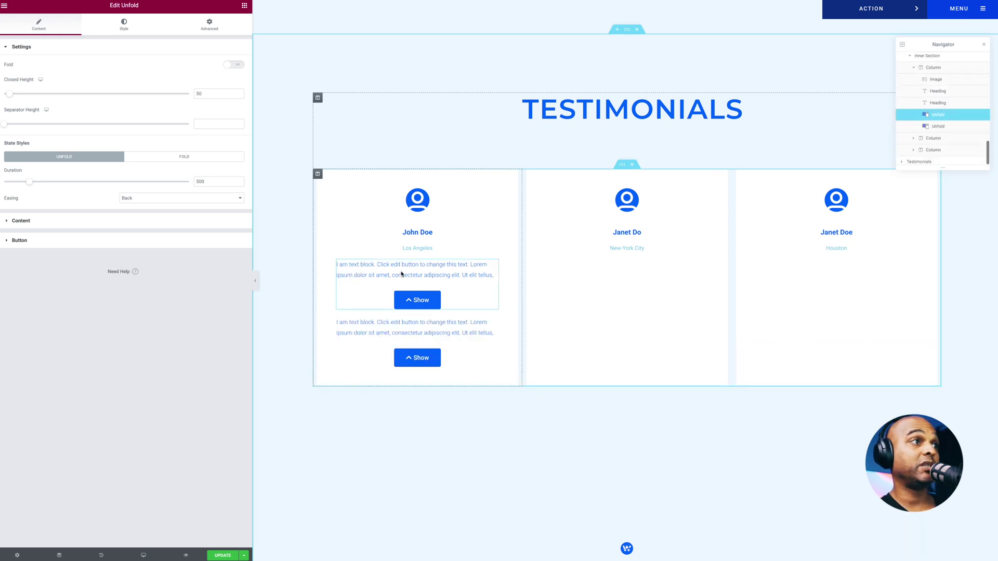
key("ctrl+z")
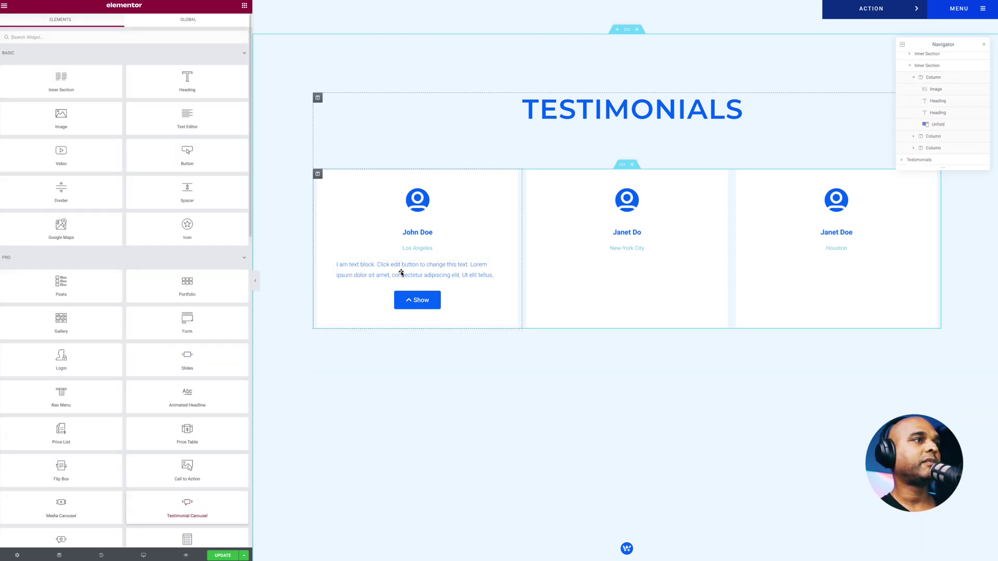
scroll(441, 295, "down", 3)
scroll(443, 295, "up", 1)
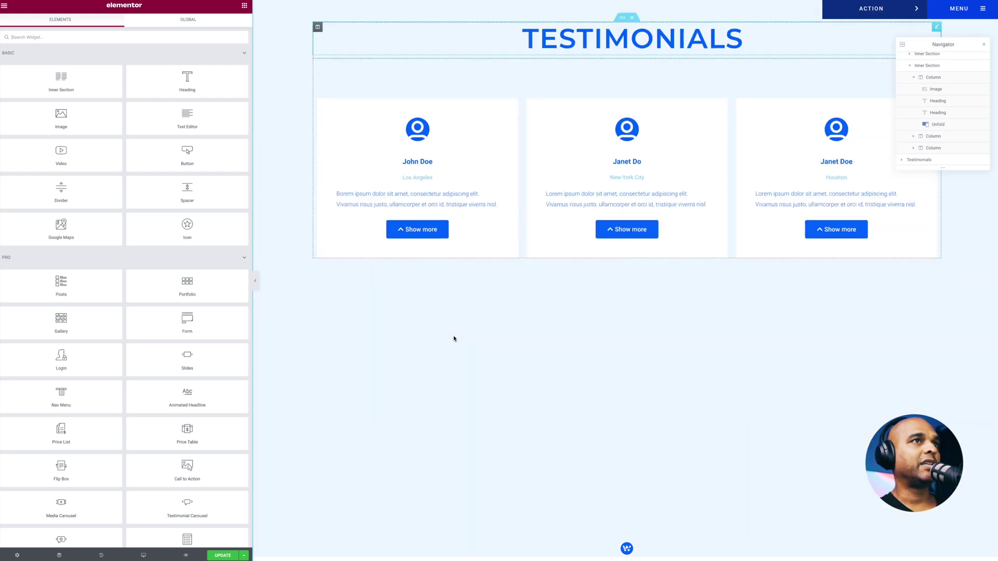
Expand the John Doe, Janet Do and Houston testimonials with Show more
scroll(455, 311, "up", 1)
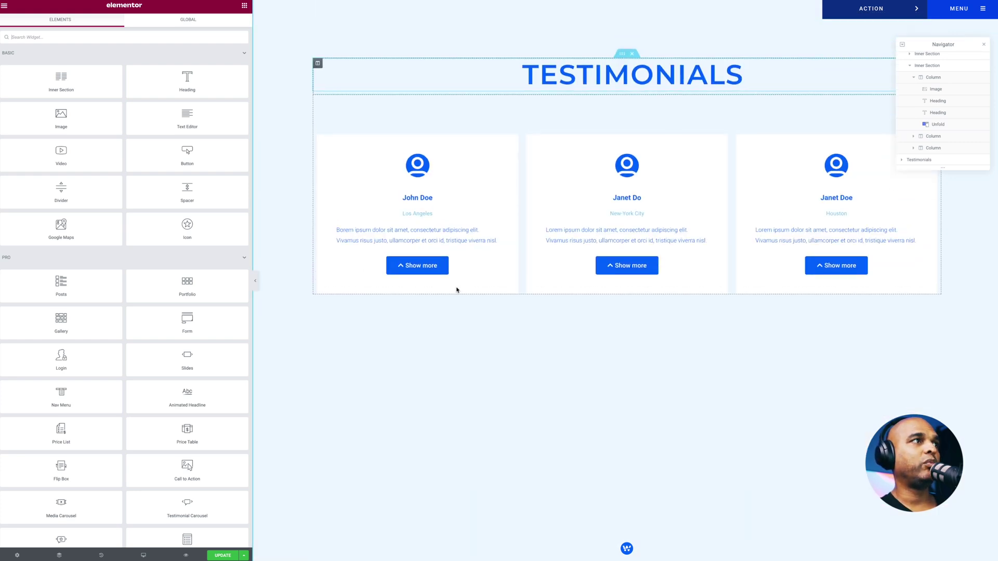
left_click(428, 267)
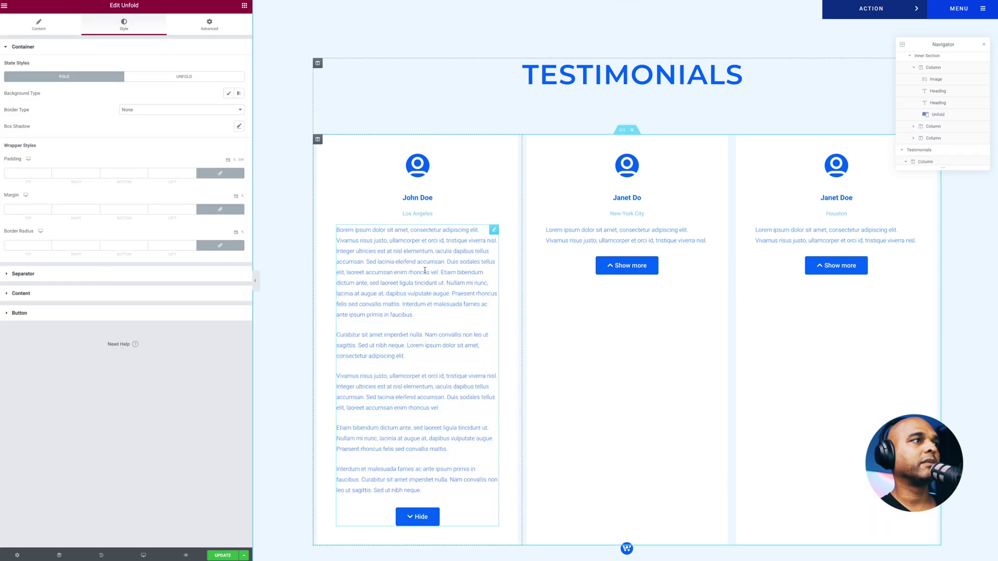
left_click(649, 265)
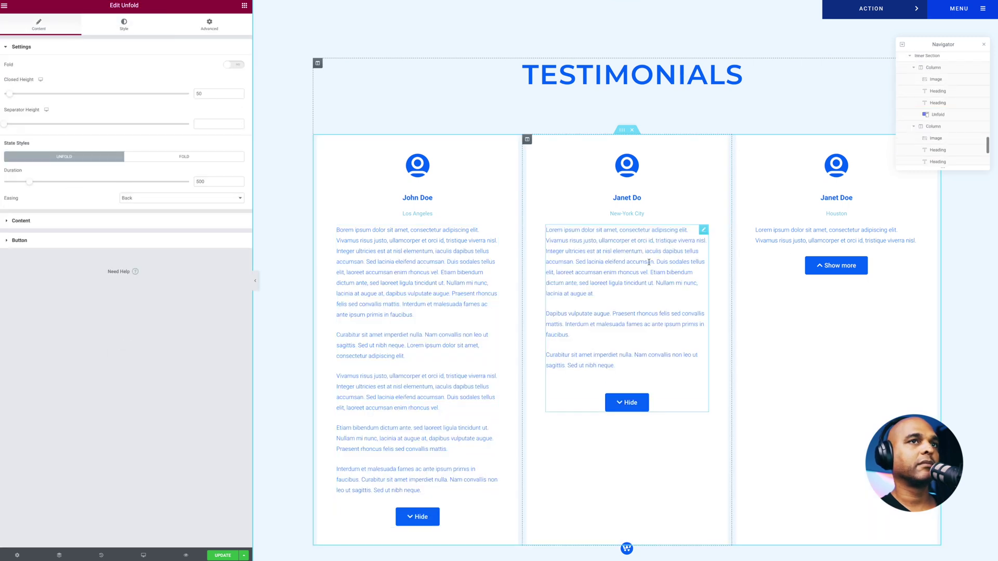
left_click(829, 266)
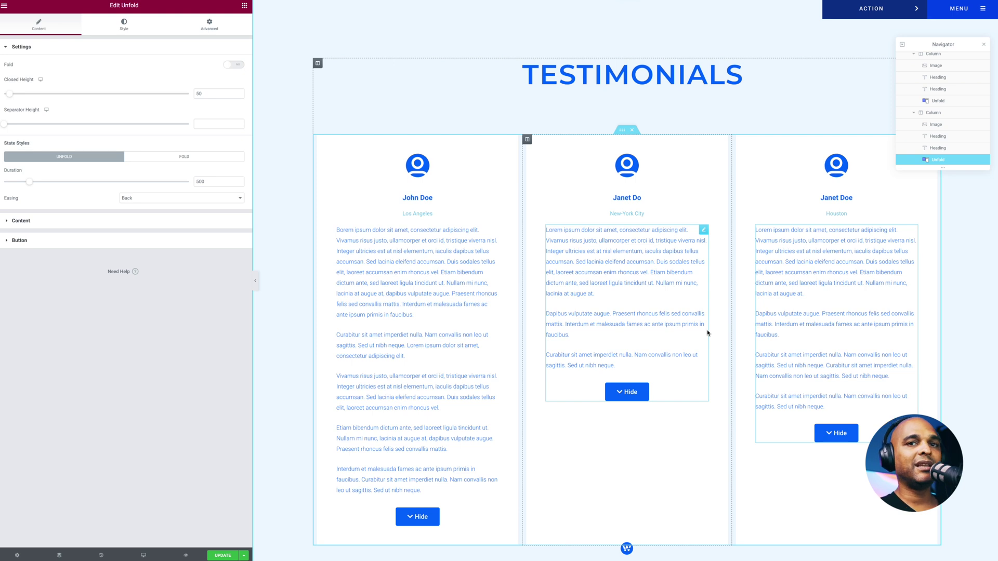
Collapse the Janet Do, Houston and John Doe texts again with Hide
left_click(637, 394)
left_click(832, 432)
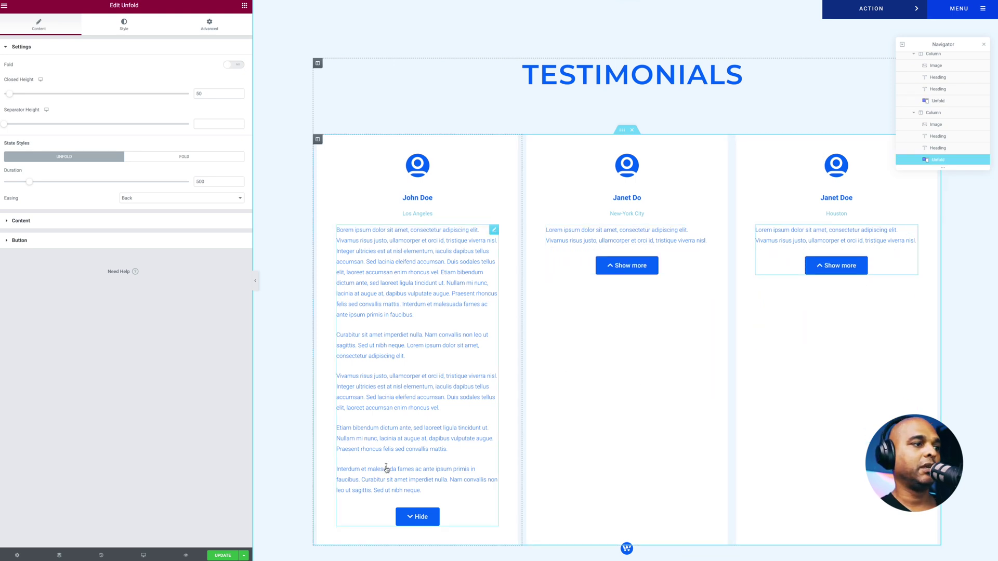
left_click(407, 516)
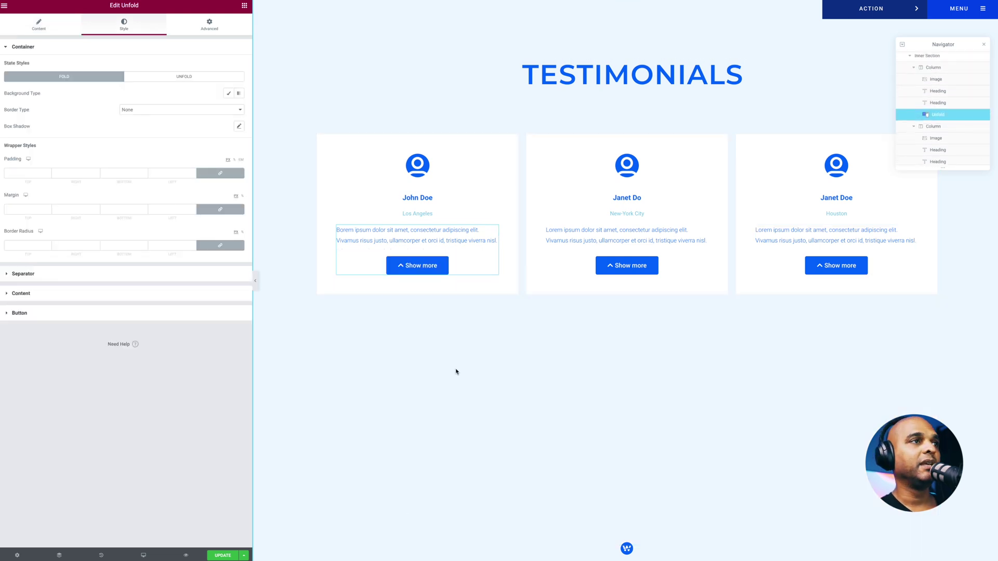
scroll(457, 370, "down", 2)
scroll(442, 335, "up", 3)
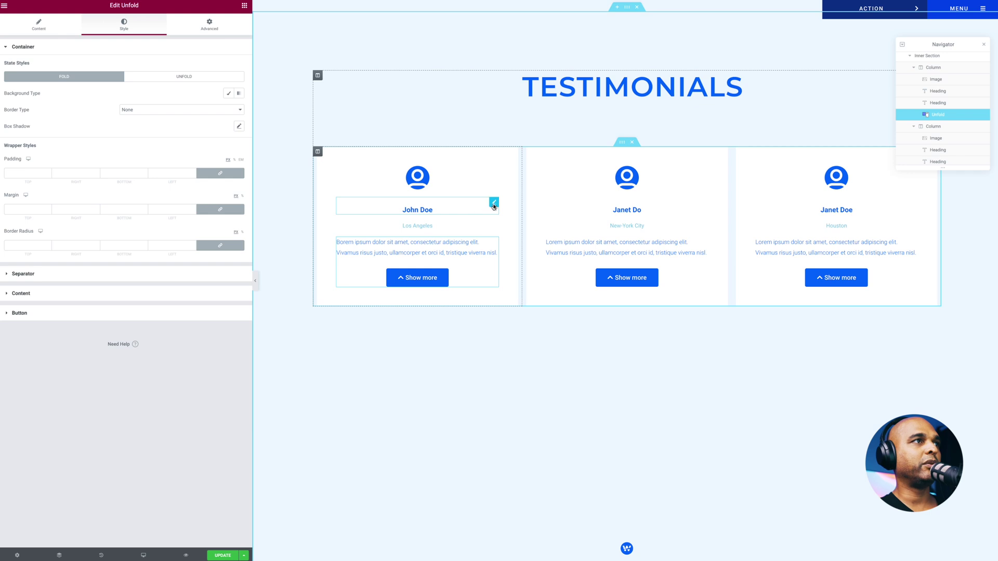
Set the John Doe heading's top margin to 0
left_click(494, 207)
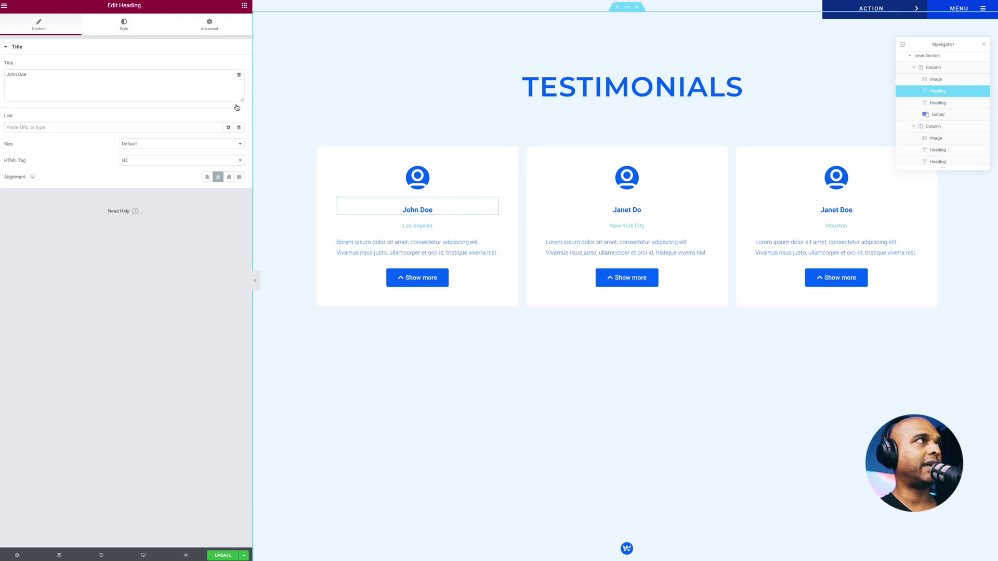
left_click(204, 27)
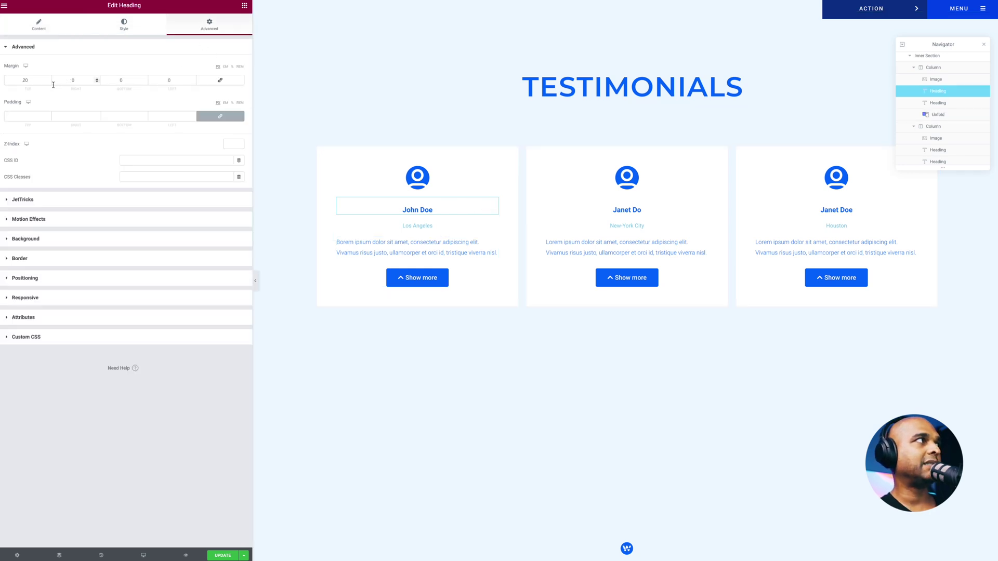
left_click(24, 80)
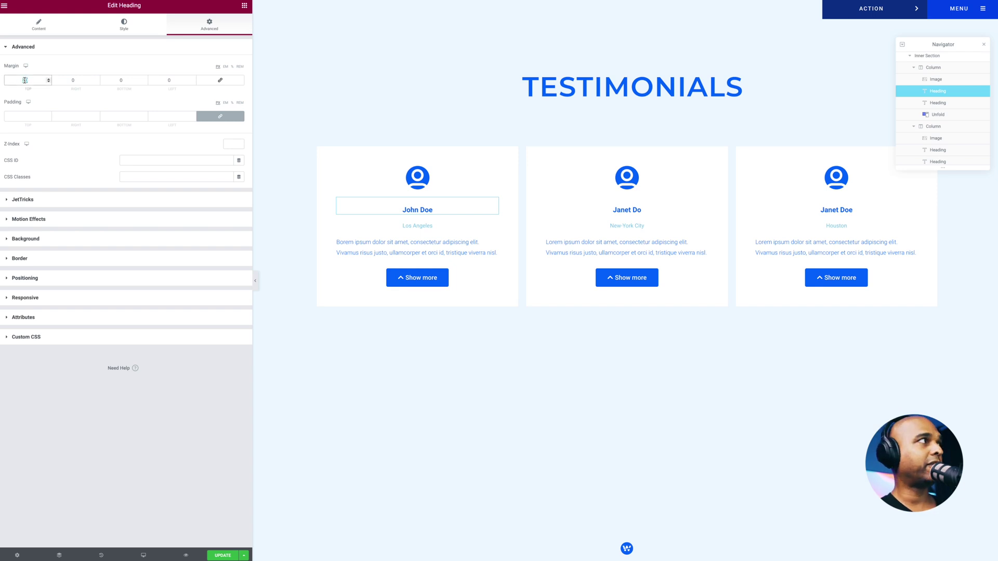
type("0")
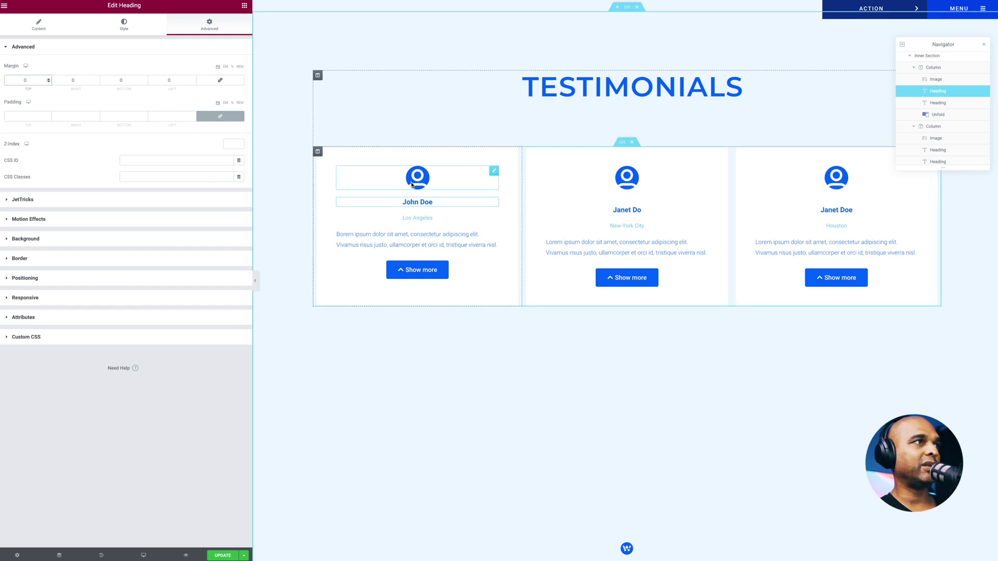
Set the Los Angeles heading's margin and padding to 0 on all sides
left_click(416, 218)
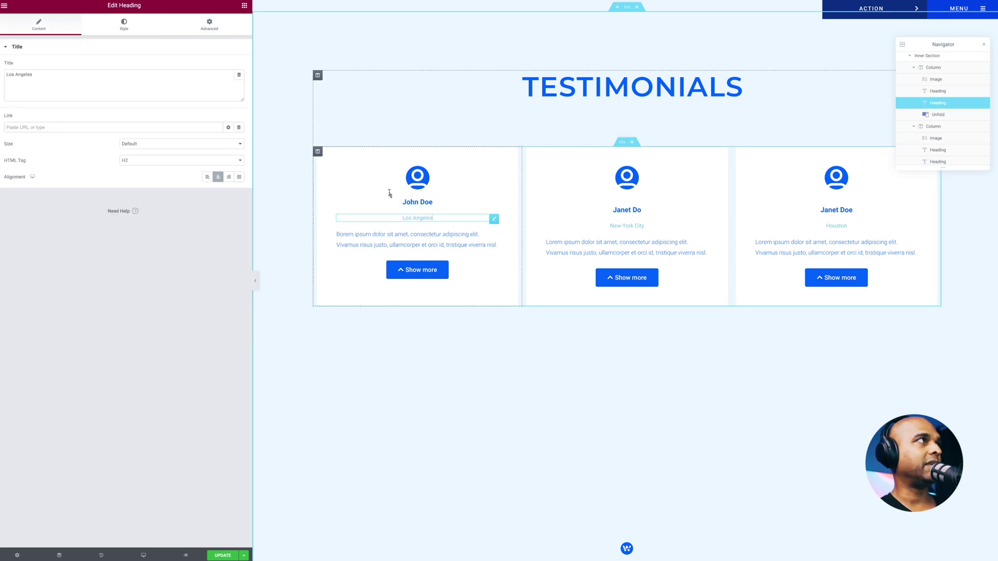
left_click(204, 31)
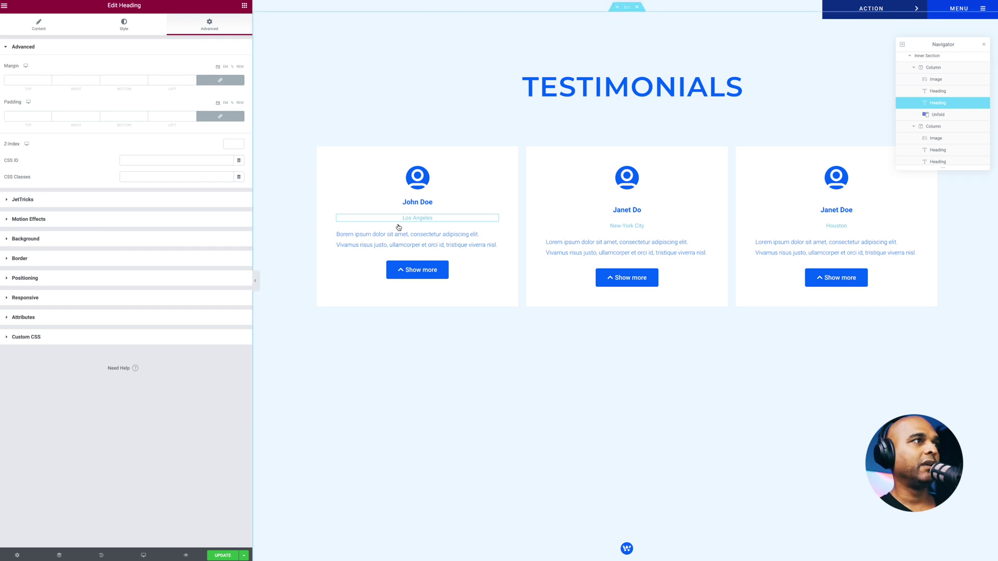
left_click(220, 81)
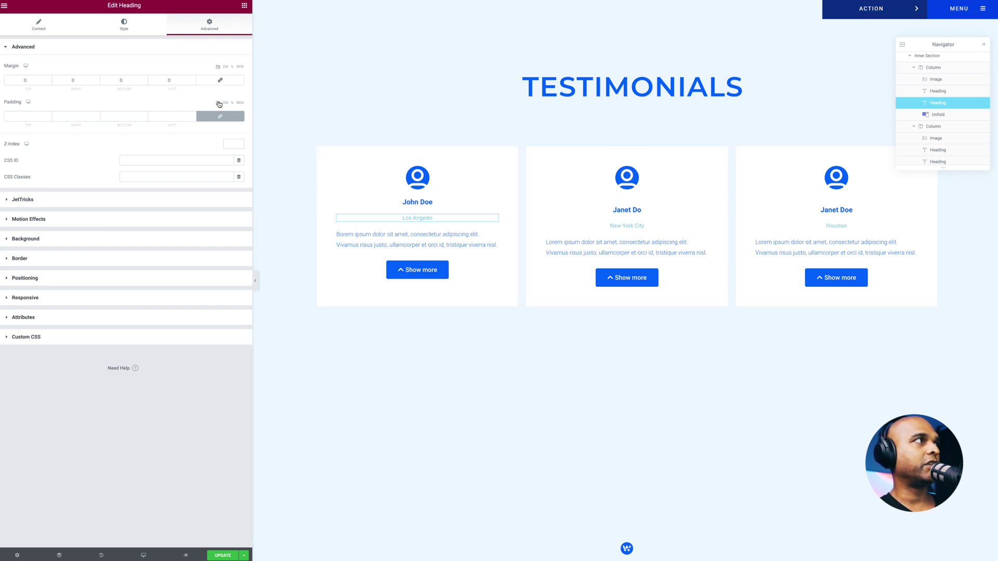
left_click(220, 116)
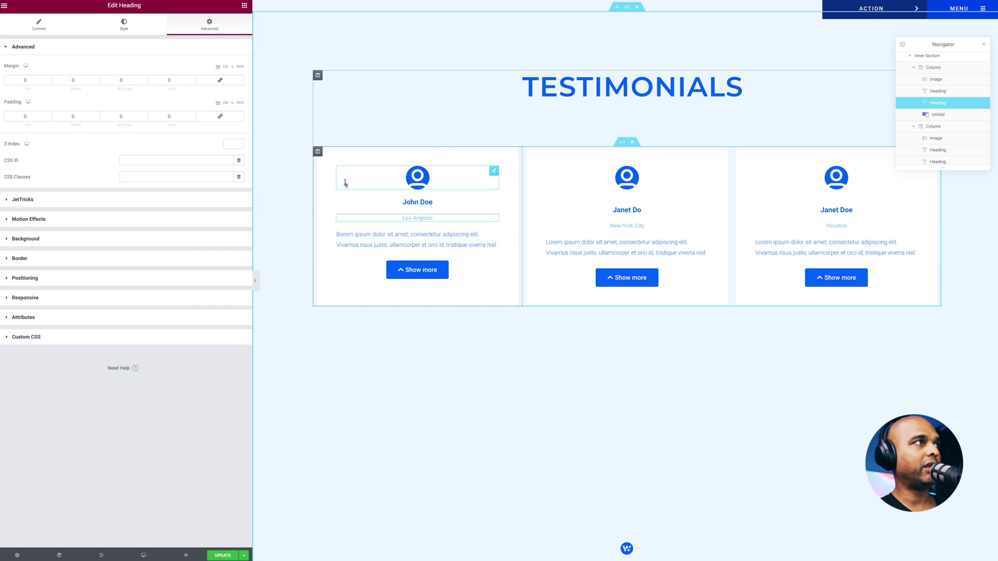
Set the first column's Widgets Space to 0 and drag John Doe below Los Angeles
left_click(318, 153)
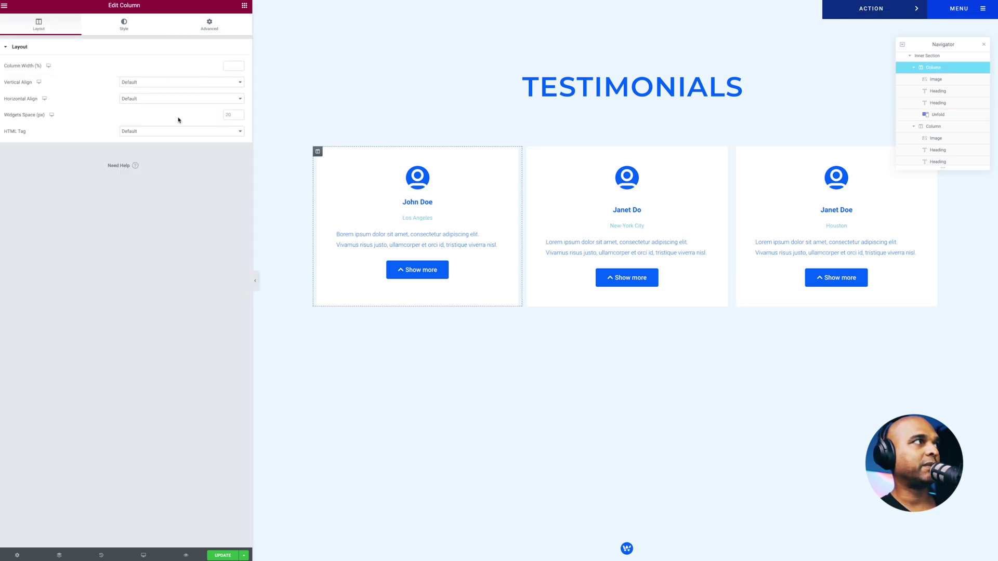
left_click(228, 115)
type("0")
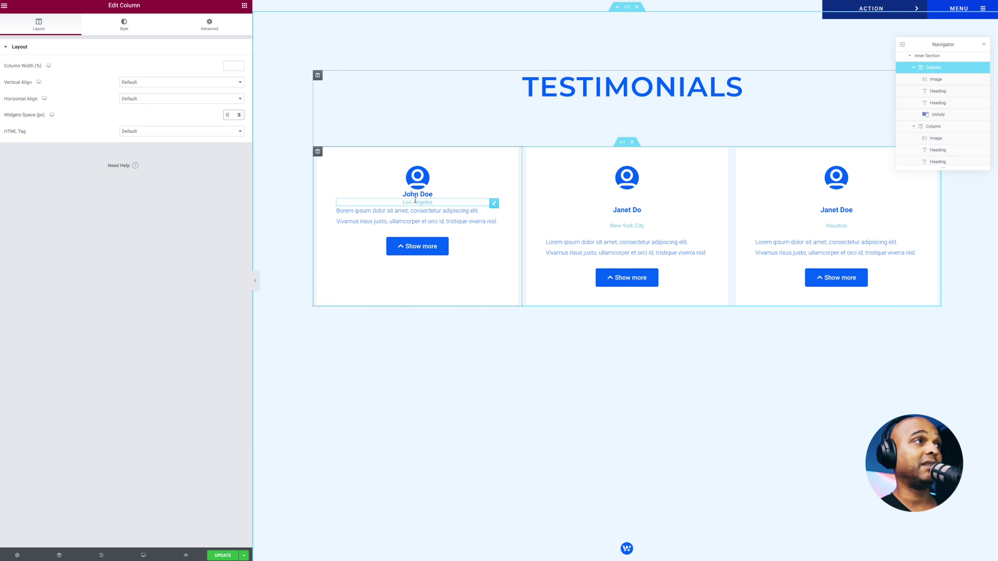
left_click_drag(488, 195, 447, 199)
Give the John Doe heading 20 top and bottom margins and move it back above Los Angeles
key("ctrl+z")
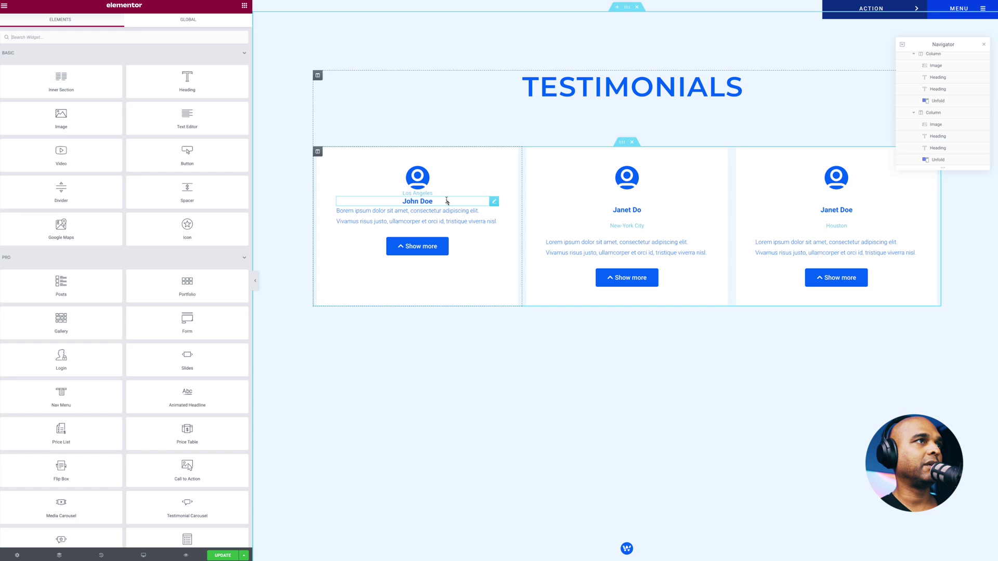
left_click(493, 201)
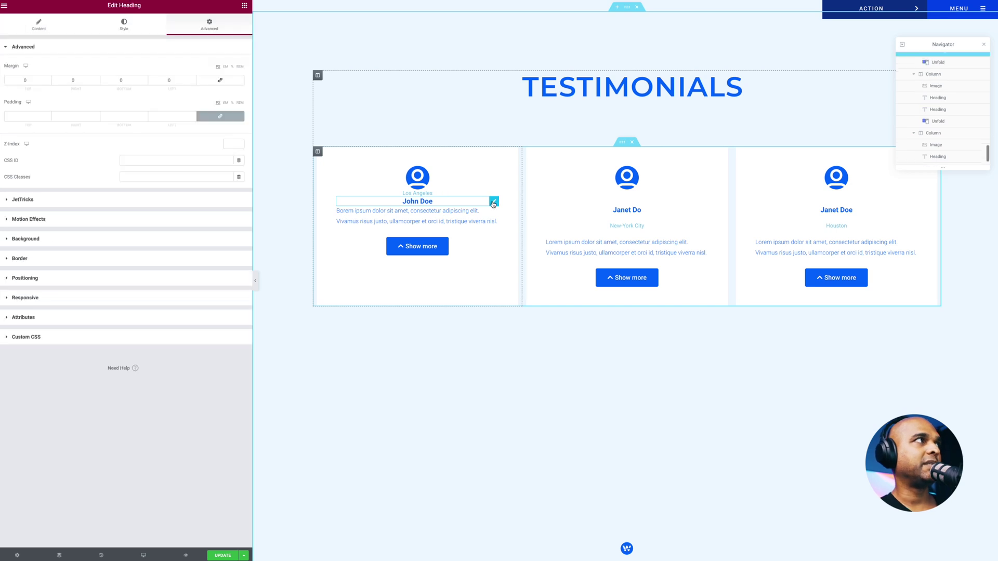
left_click(19, 79)
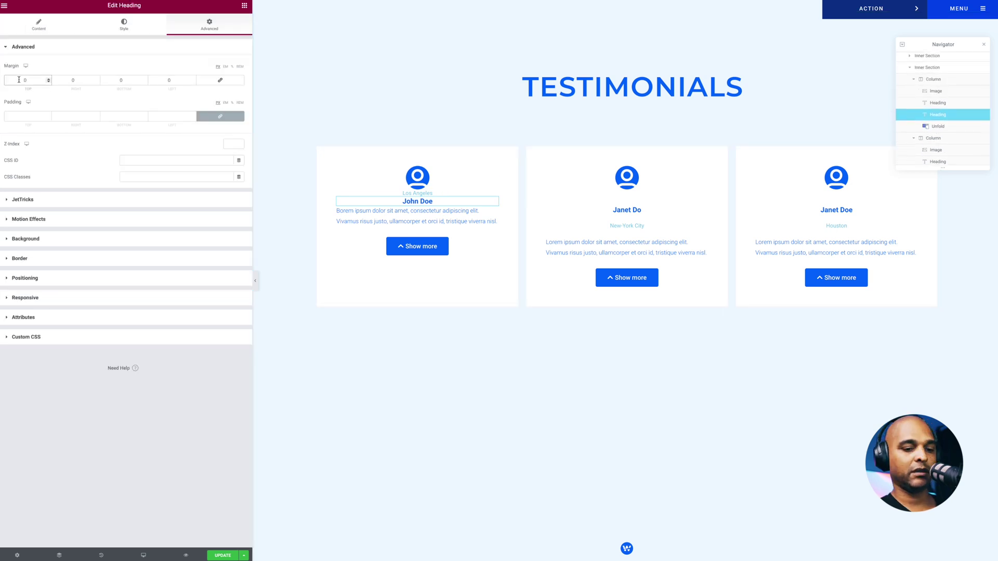
type("20")
key("Tab")
key("Tab")
type("20")
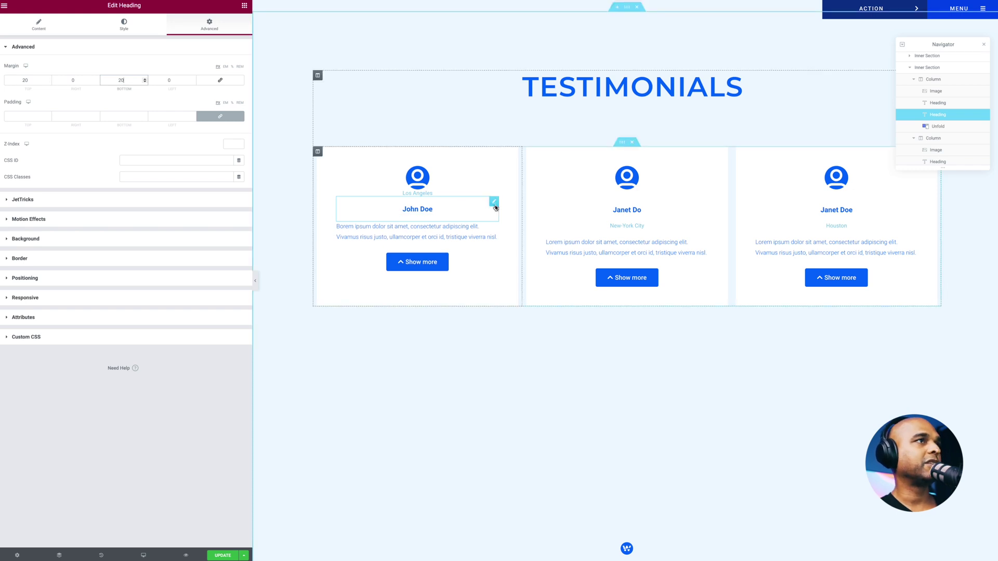
left_click_drag(494, 202, 425, 191)
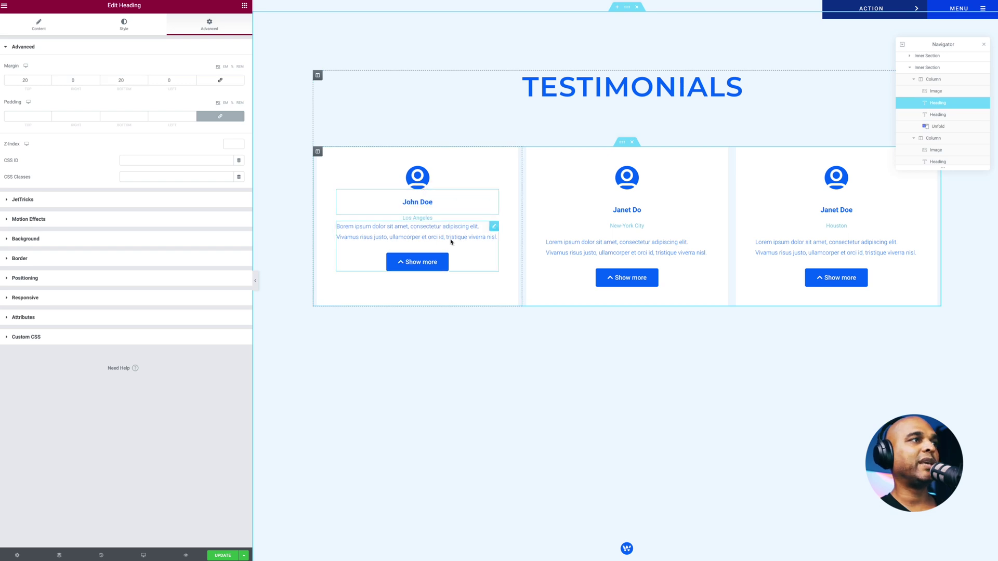
Give Los Angeles a 20 bottom margin and reduce John Doe's bottom margin
left_click(424, 218)
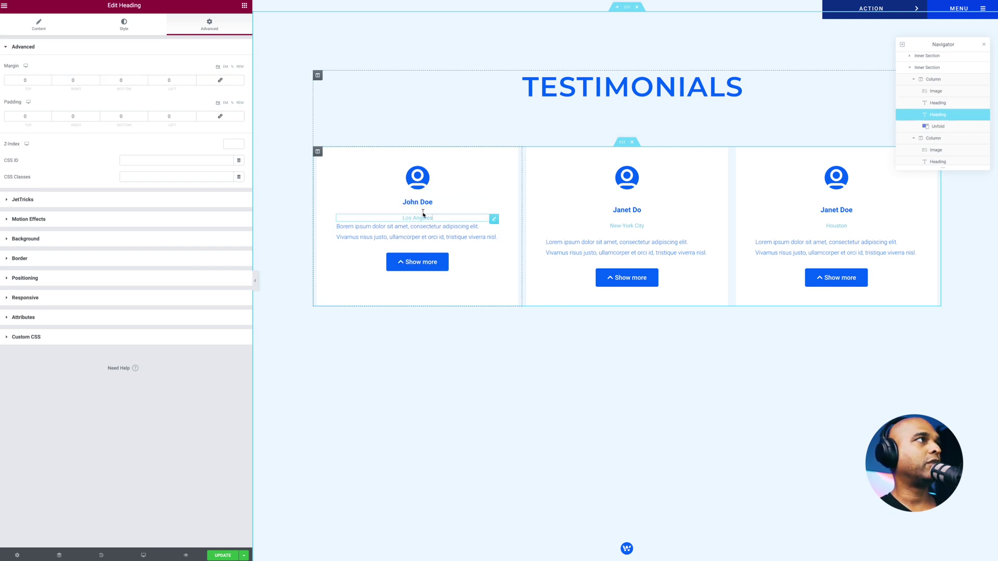
left_click(115, 79)
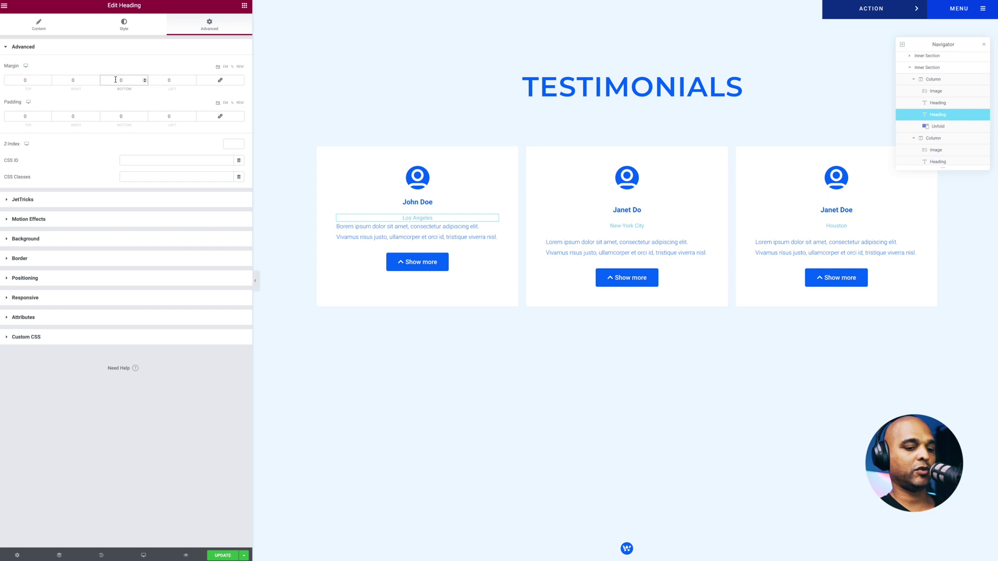
left_click(115, 79)
type("2")
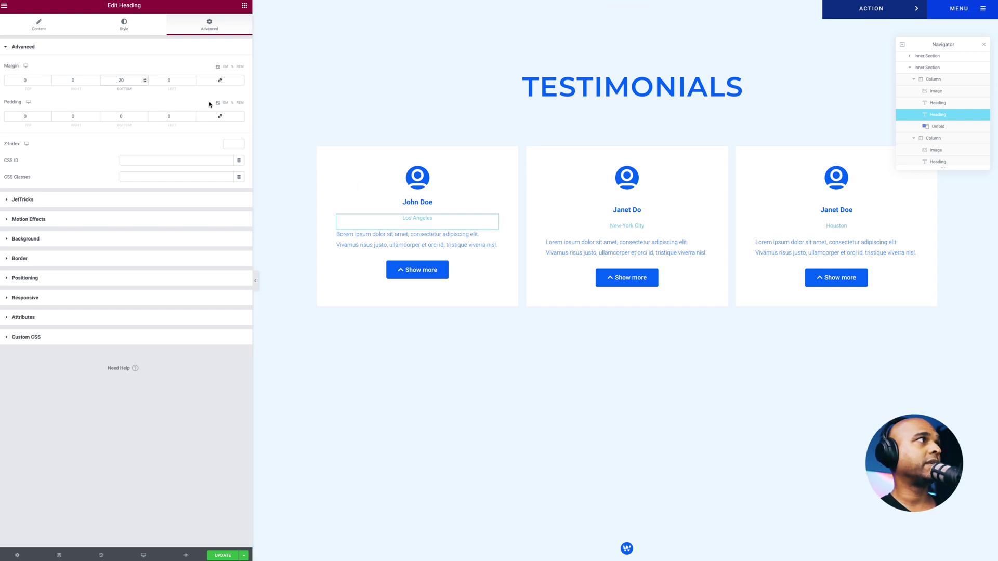
left_click(458, 204)
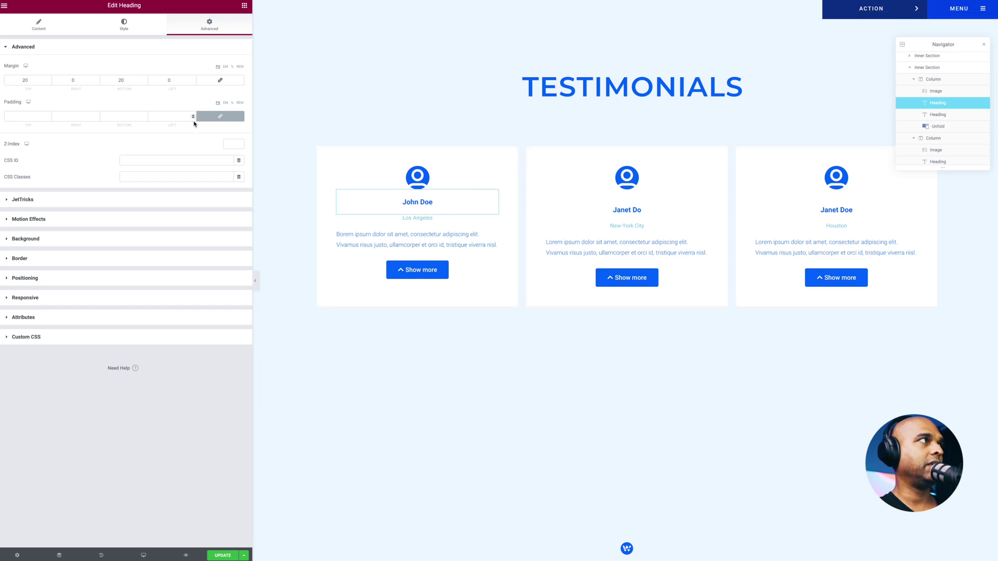
left_click(121, 80)
type("0")
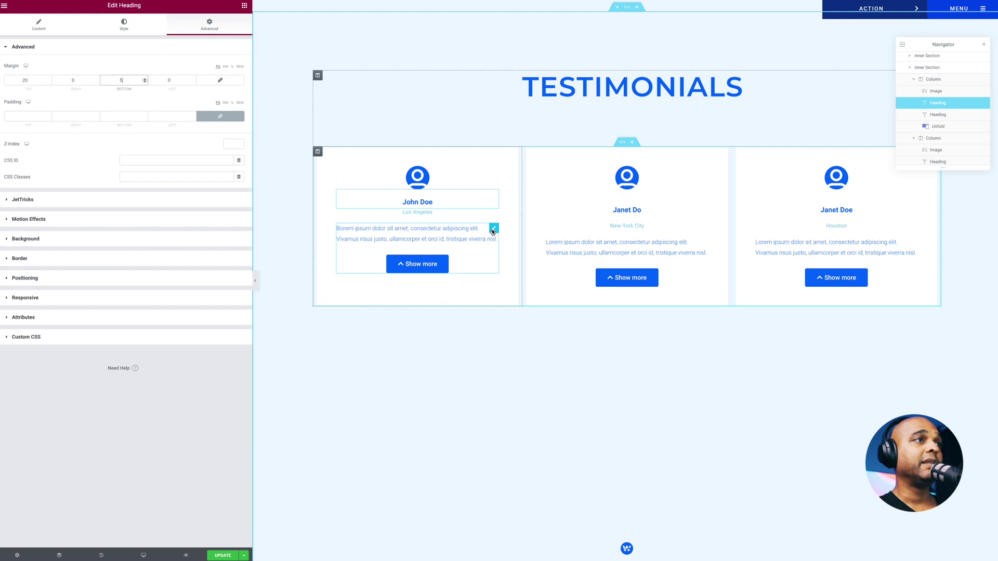
In the Unfold widget's style, try a red classic background, then clear it
left_click(494, 231)
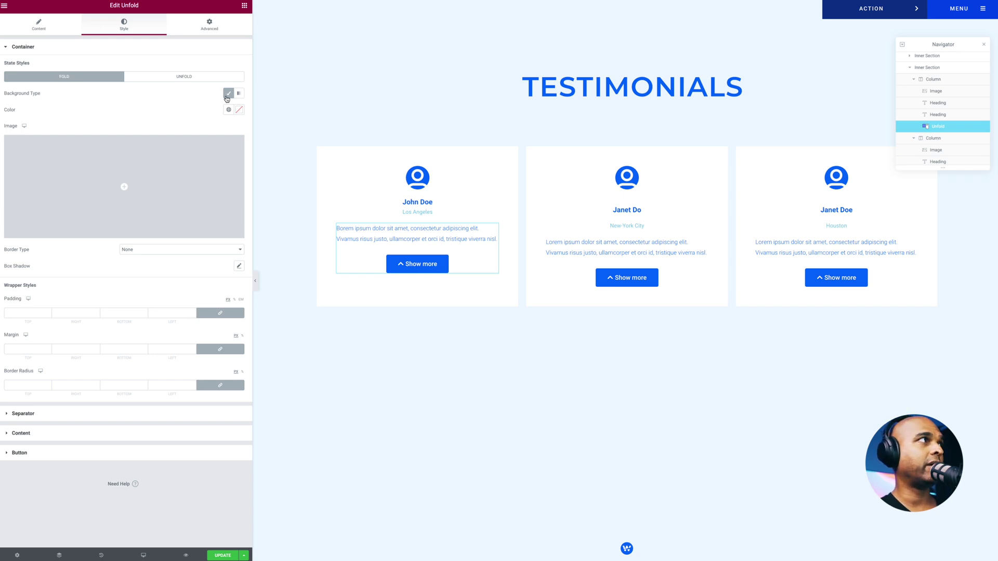
left_click(229, 95)
left_click(228, 96)
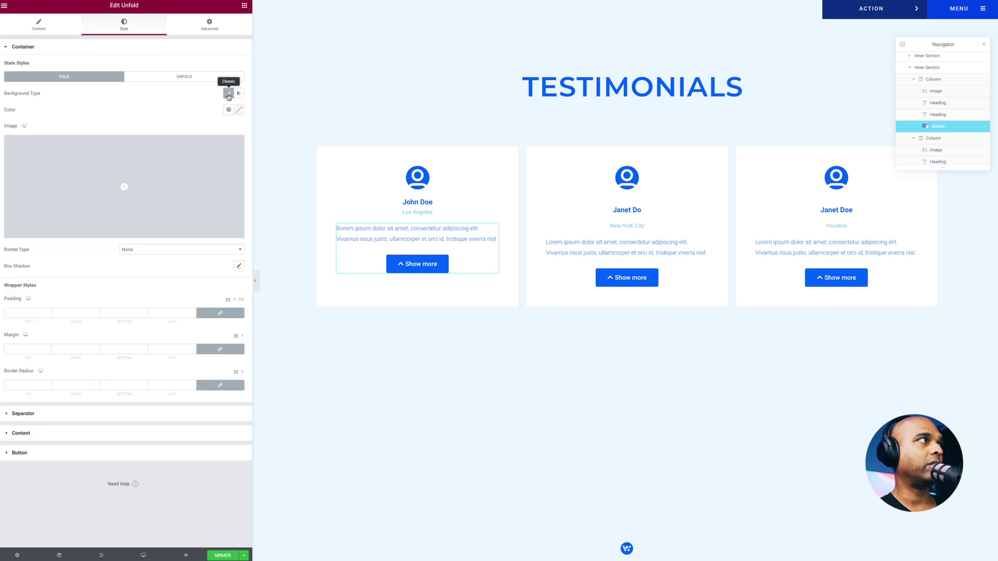
left_click(239, 110)
mouse_move(193, 161)
left_mouse_down()
mouse_move(170, 162)
mouse_move(214, 160)
left_mouse_up()
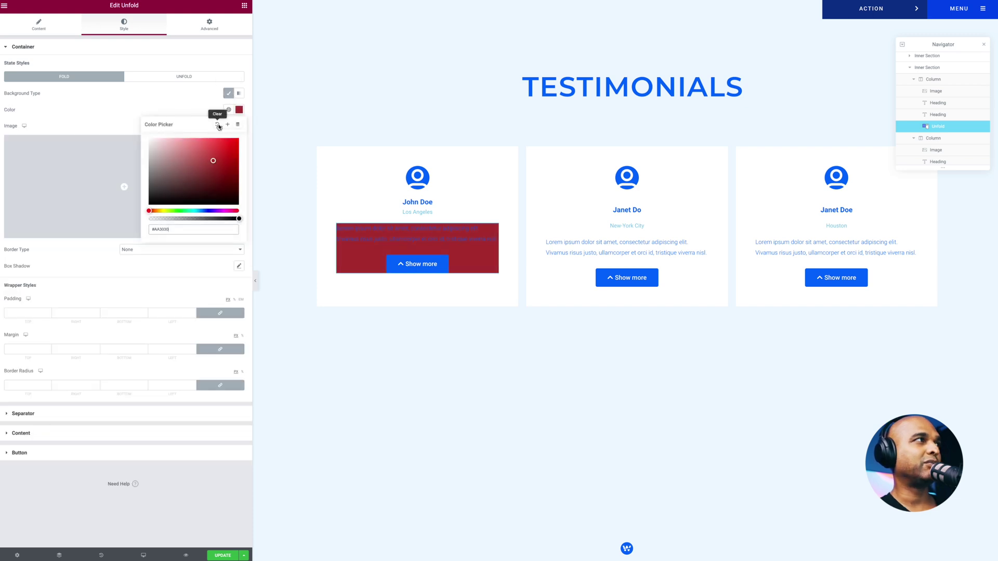
left_click(217, 125)
left_click(199, 102)
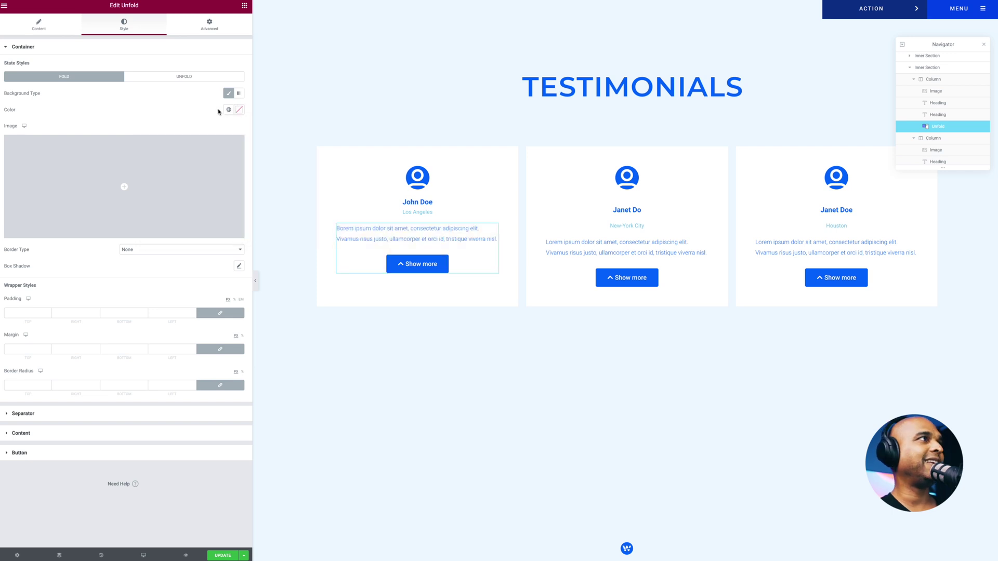
Leave the container with no gradient or classic background and its border at None
left_click(240, 95)
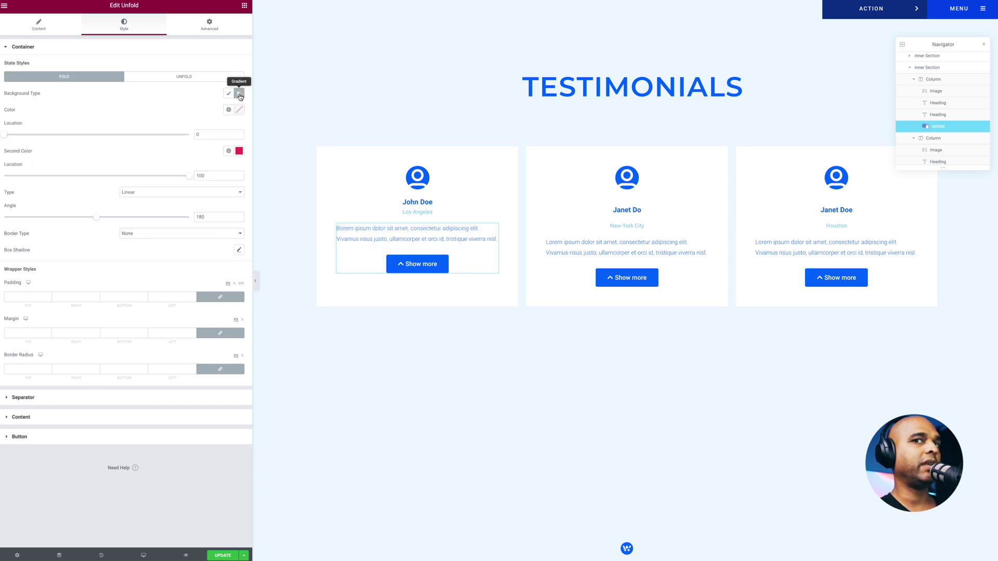
left_click(240, 94)
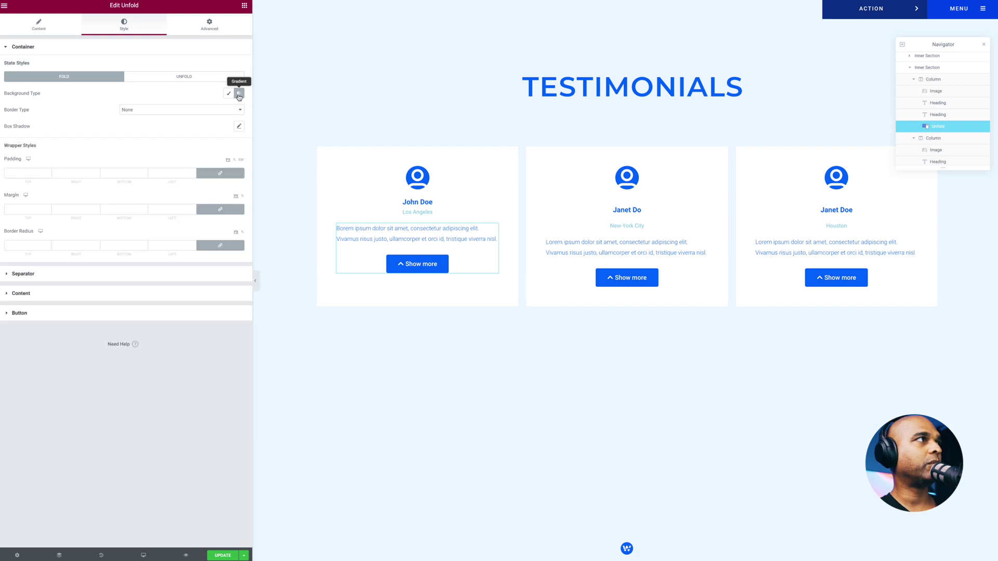
left_click(228, 94)
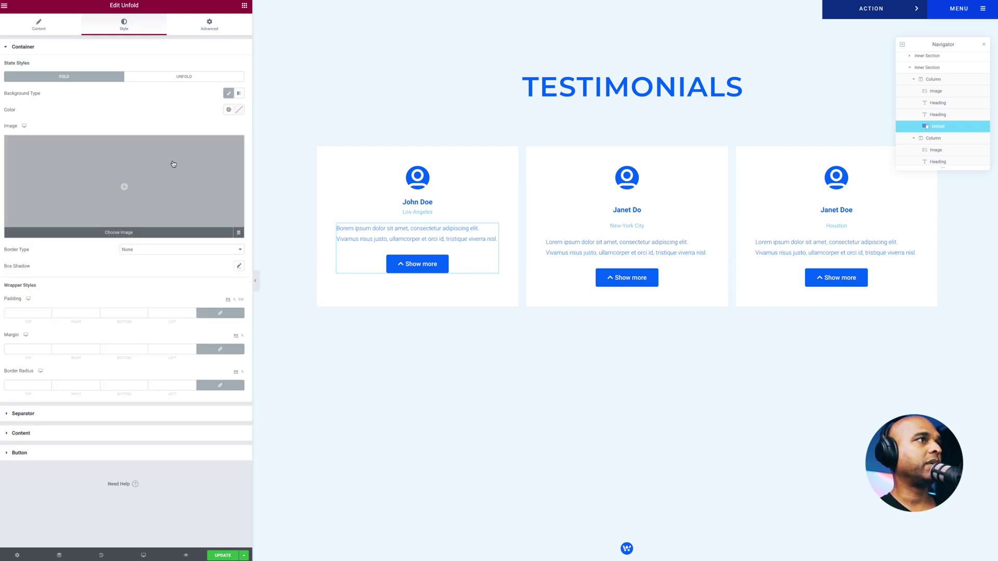
left_click(228, 93)
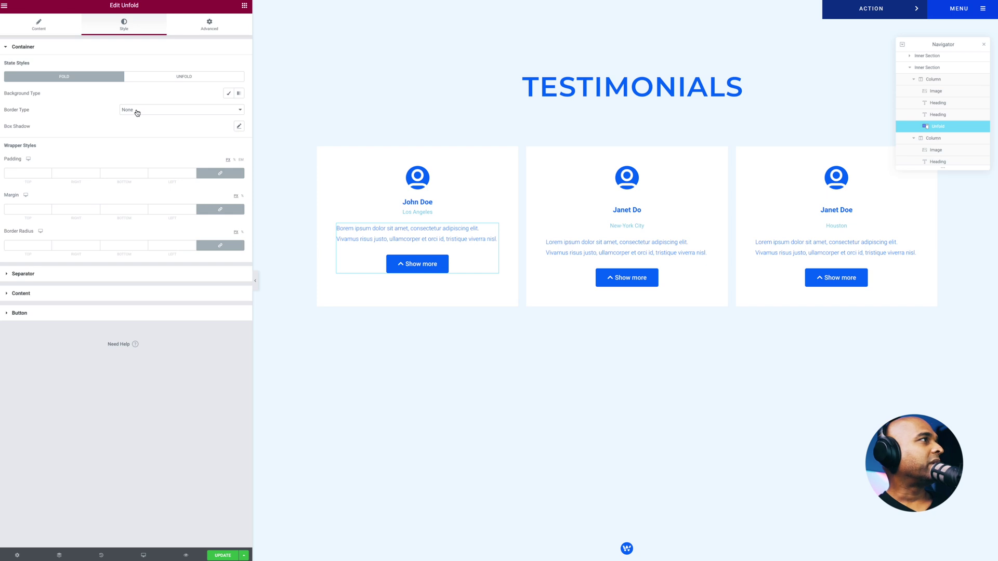
left_click(137, 112)
left_click(86, 109)
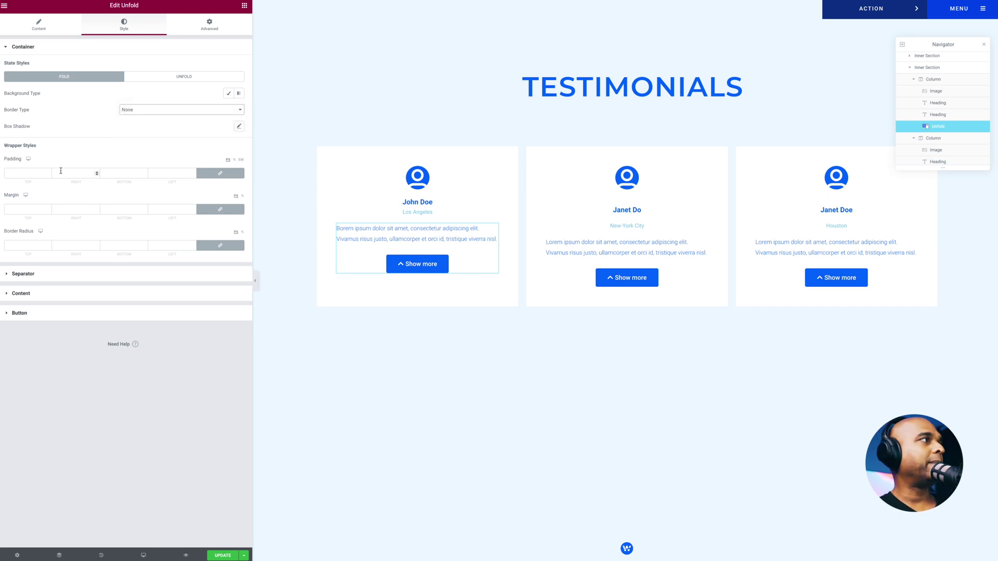
Edit the container padding, leaving it at 0, and bring up the Separator style settings
left_click(36, 172)
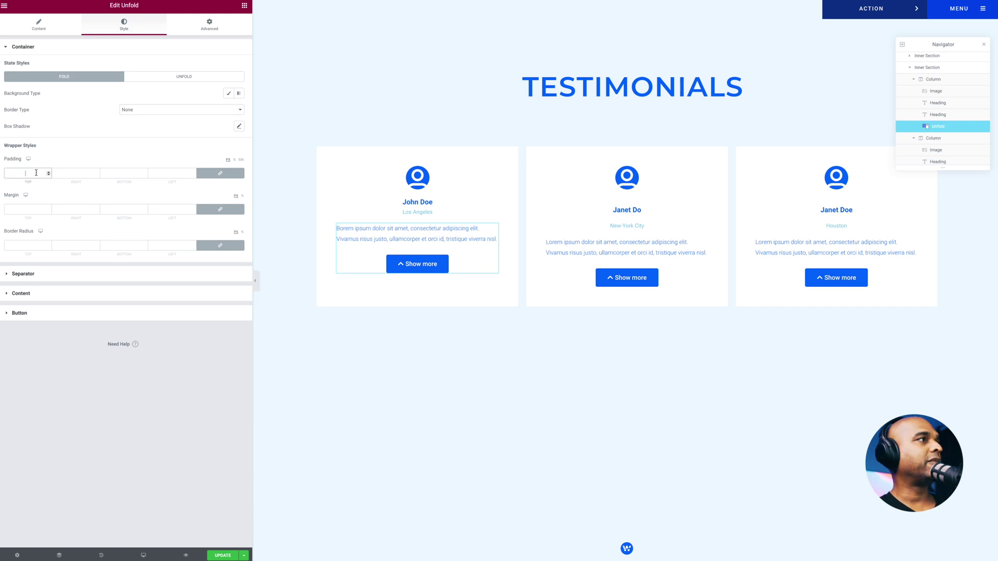
type("50")
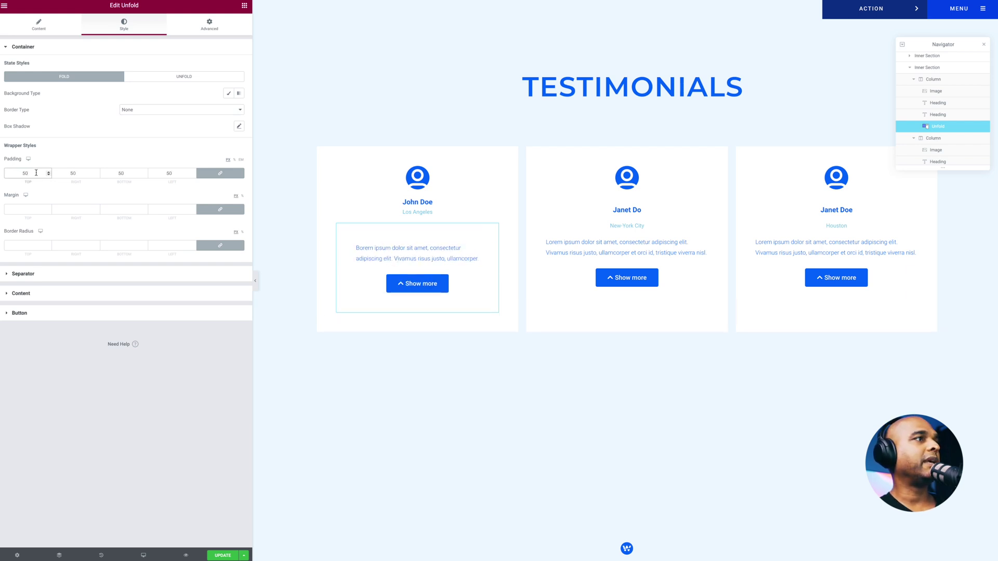
type("0")
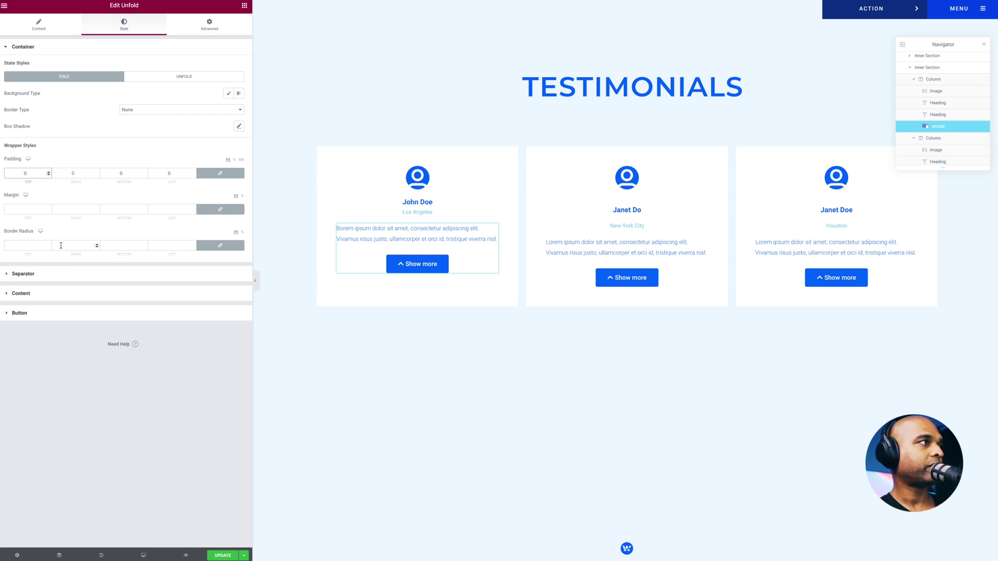
left_click(45, 275)
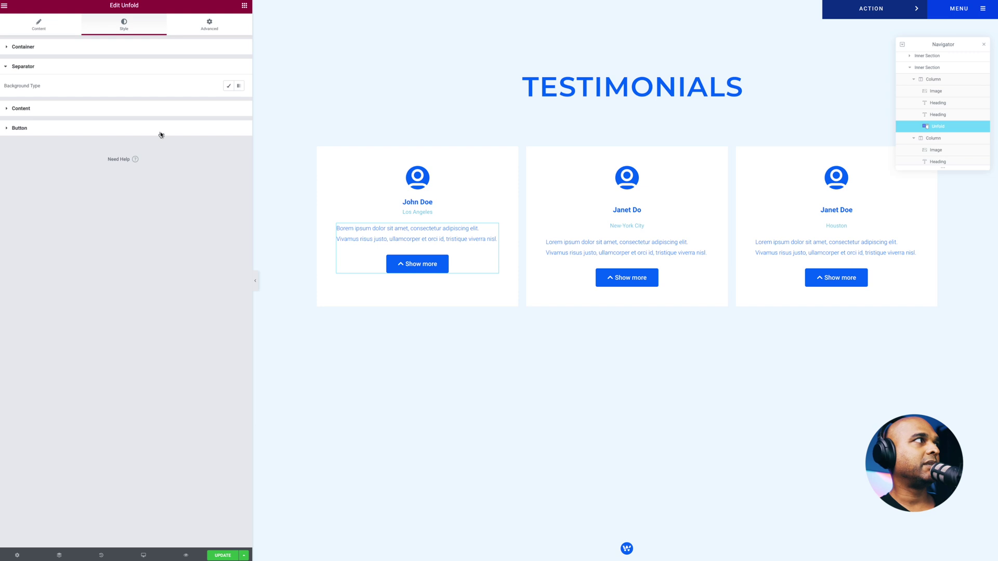
Give the separator a gradient background fading from a fully transparent first colour to white #FFFFFF
left_click(228, 88)
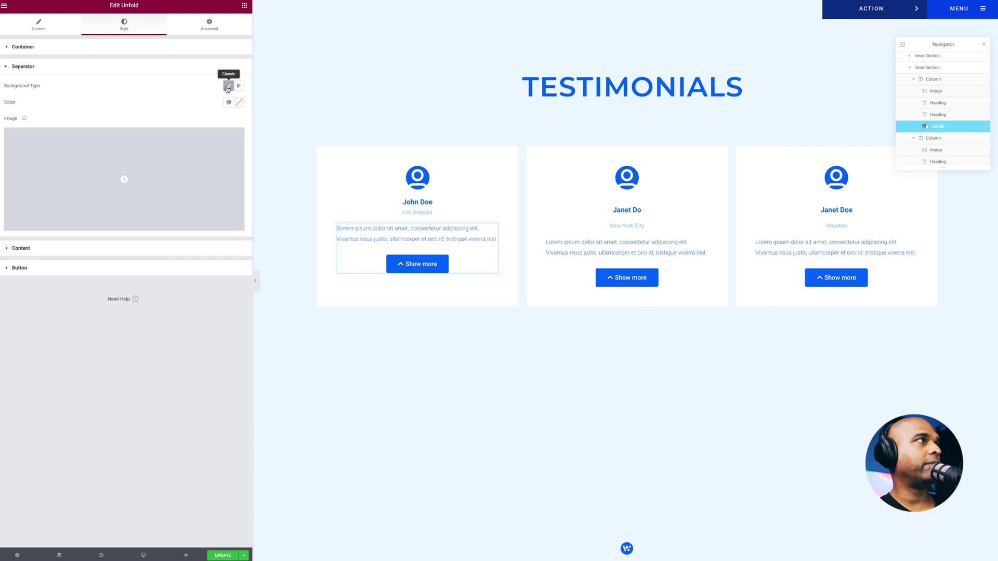
left_click(238, 87)
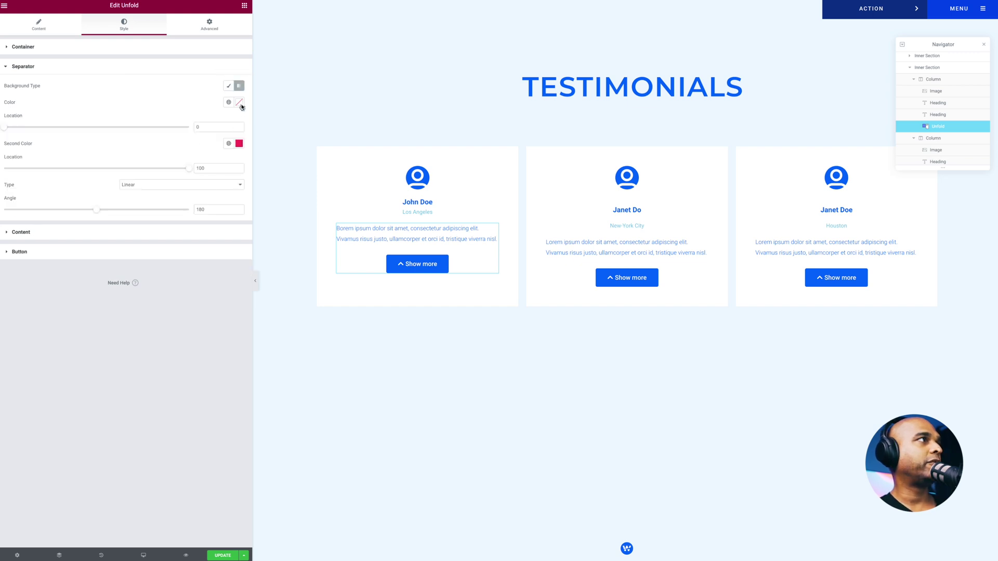
left_click(239, 102)
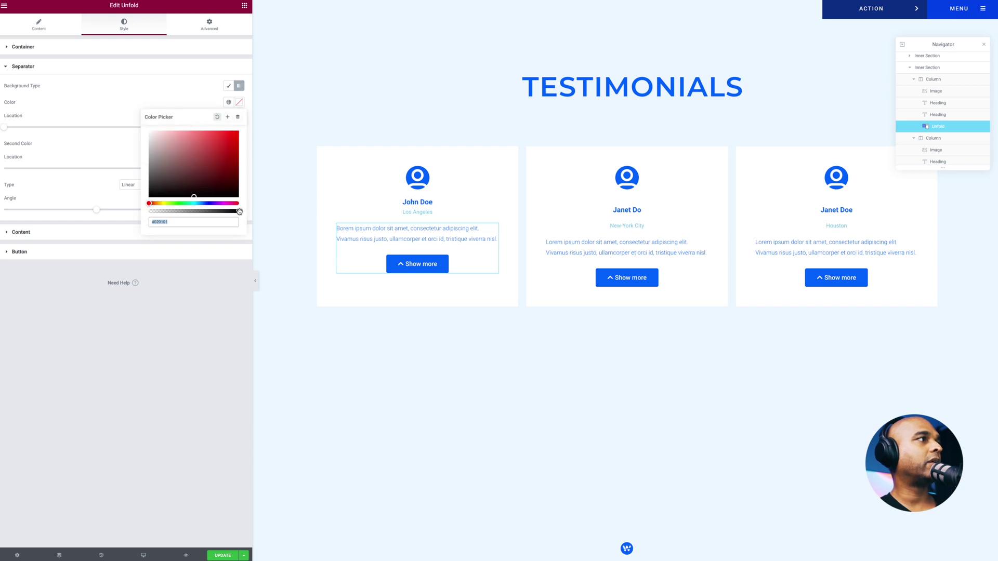
left_click_drag(240, 210, 143, 211)
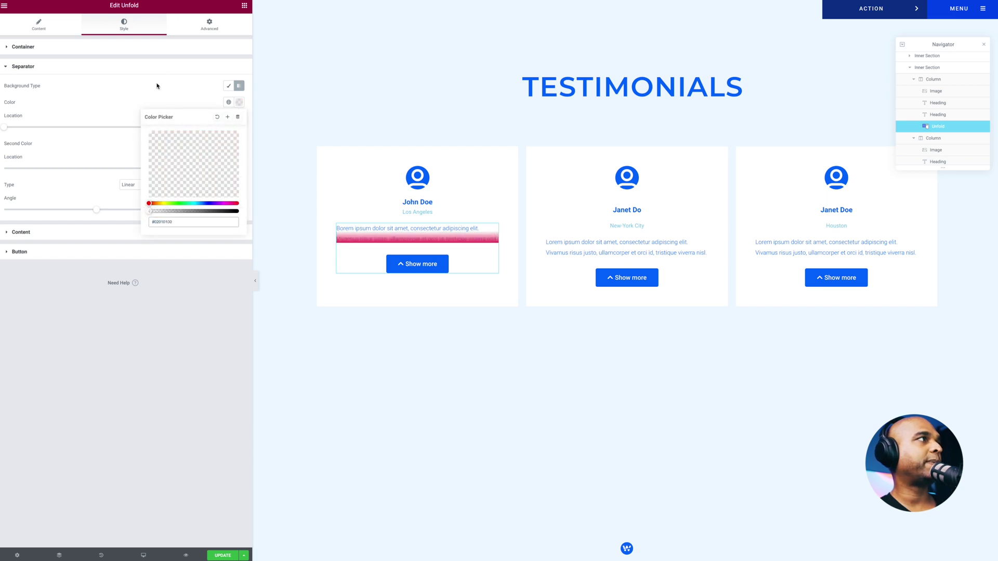
left_click(142, 89)
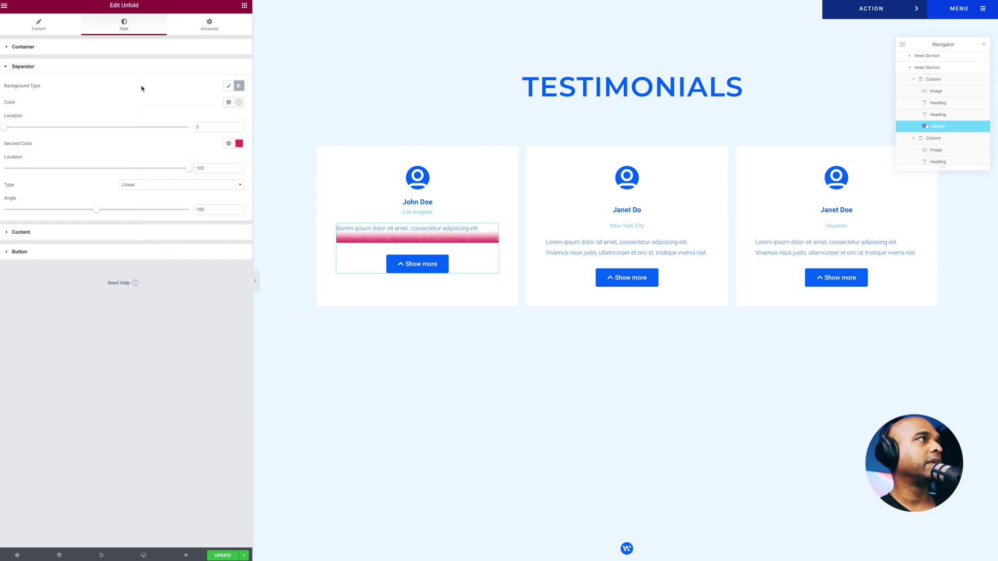
left_click(240, 144)
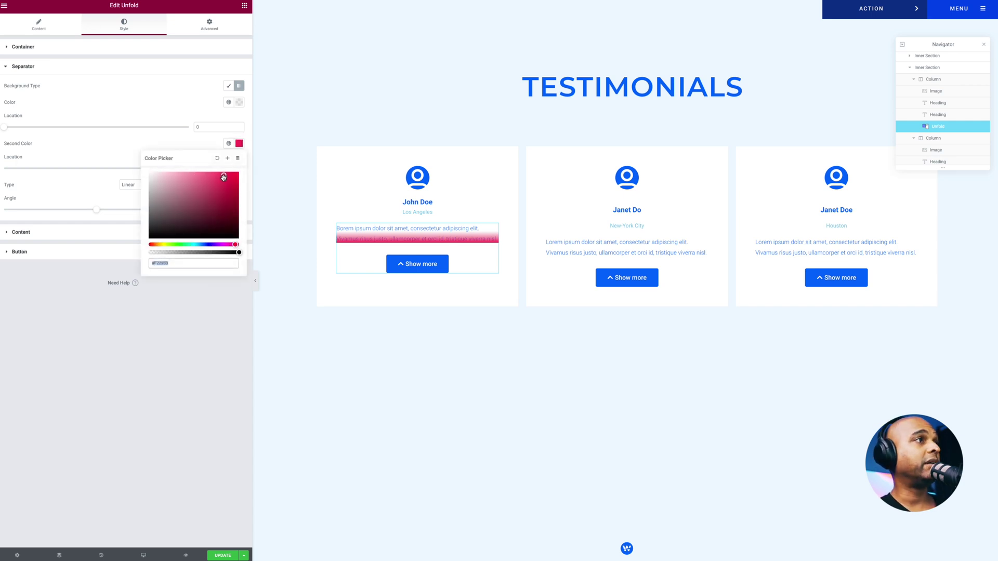
left_click_drag(224, 177, 131, 170)
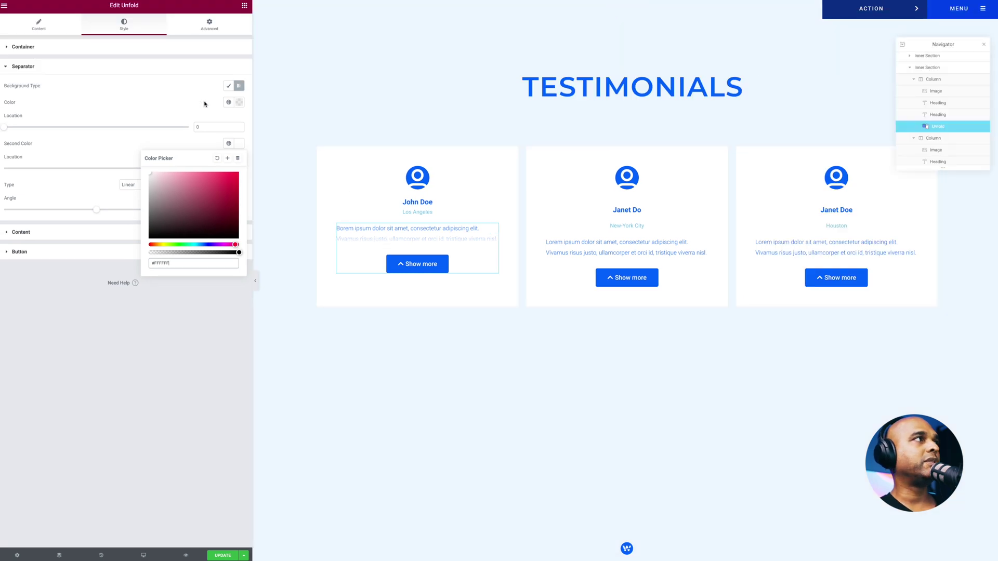
left_click(239, 87)
left_click(241, 85)
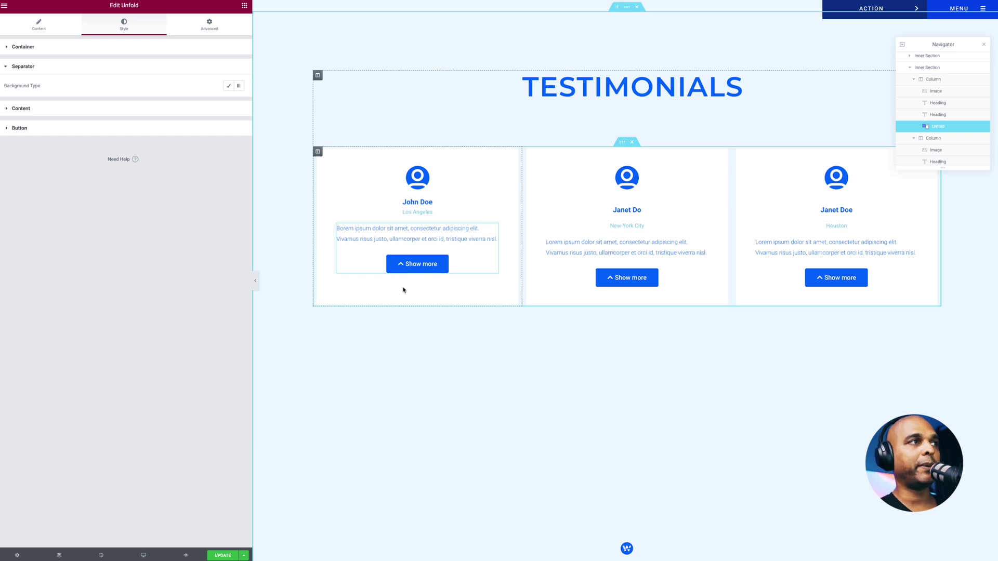
Expand and collapse John Doe's testimonial to check the faded text still unfolds
left_click(239, 86)
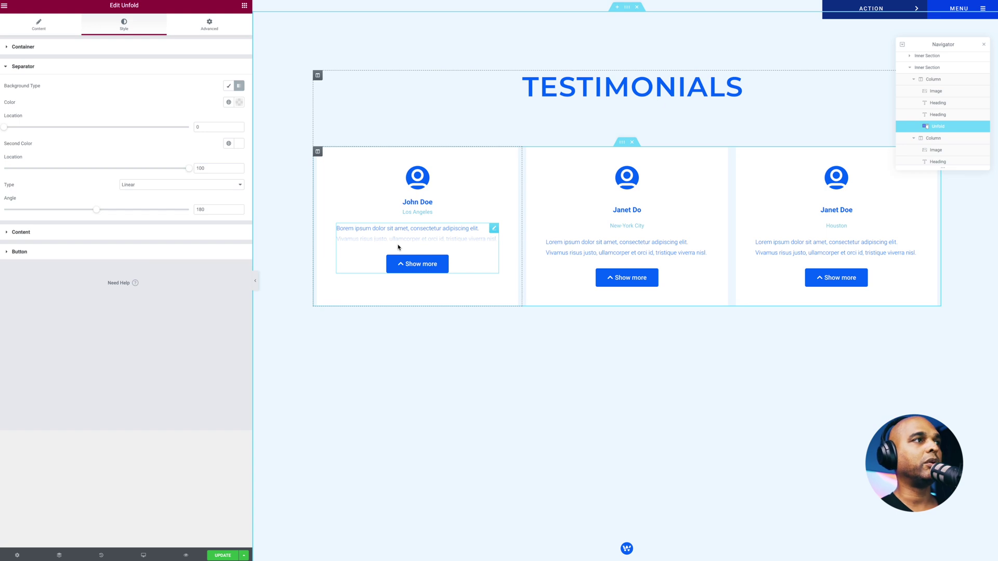
left_click(416, 263)
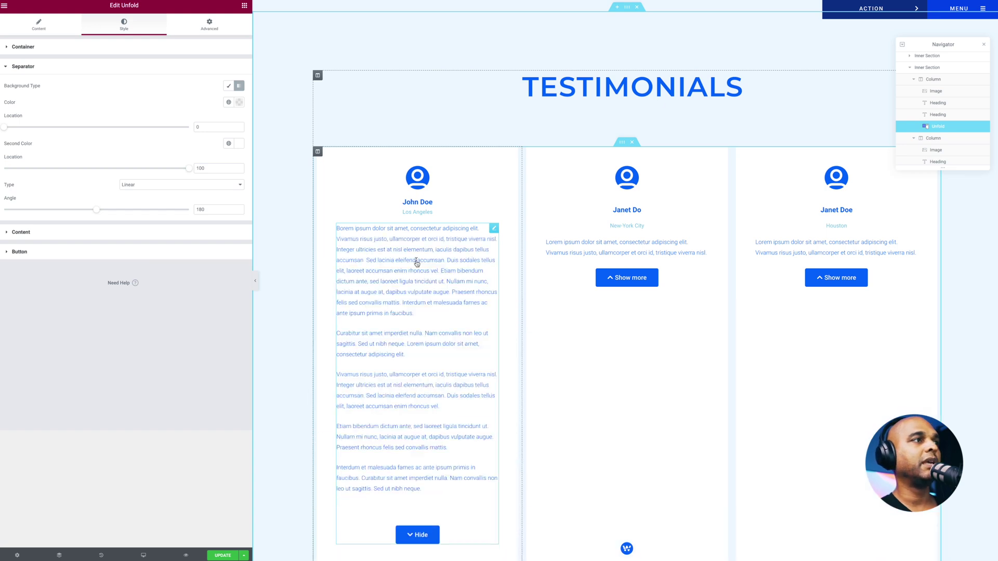
left_click(412, 519)
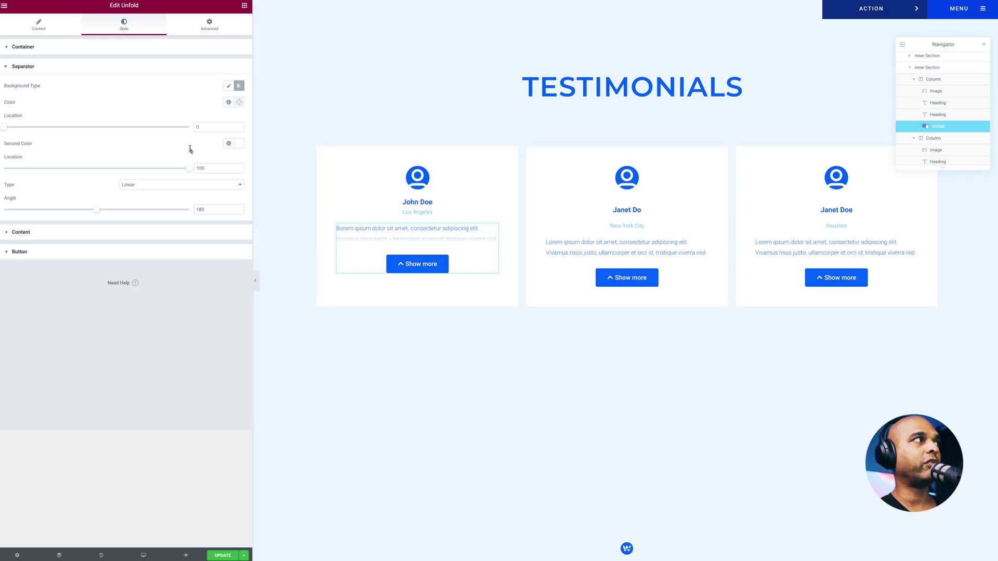
Try dark red #6C2E2E for the folded text colour, then clear it back to default
left_click(21, 232)
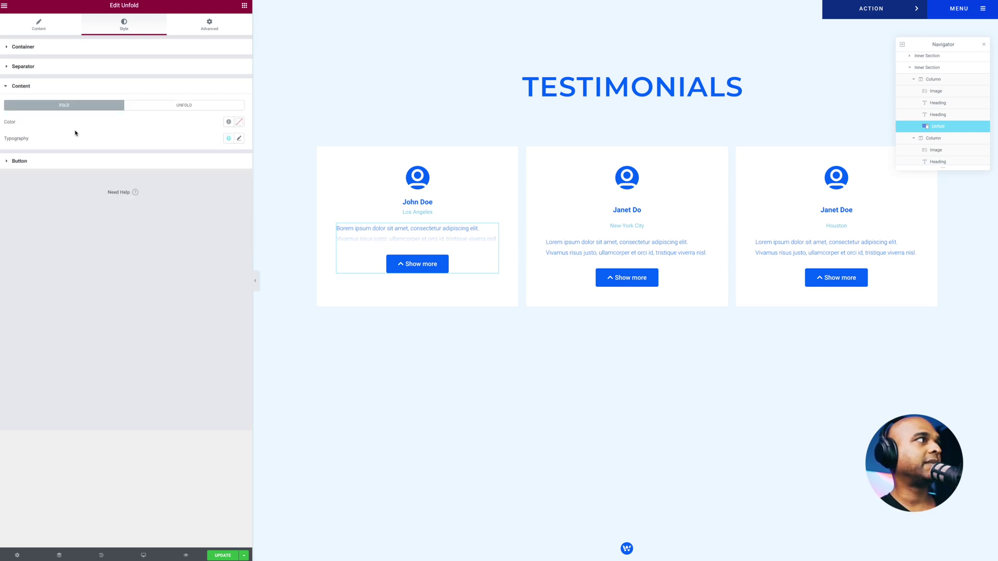
left_click(239, 122)
mouse_move(202, 175)
left_mouse_down()
mouse_move(237, 187)
mouse_move(216, 167)
mouse_move(200, 189)
left_mouse_up()
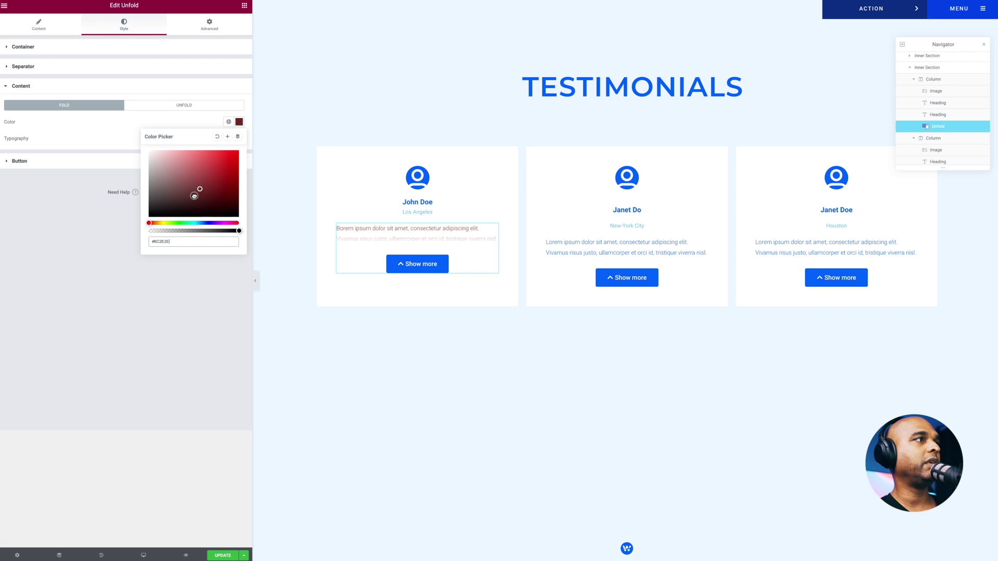
left_click(217, 136)
left_click(198, 120)
In the Unfold state, expand John Doe's card, try red #CB1616, then clear it to default
left_click(186, 105)
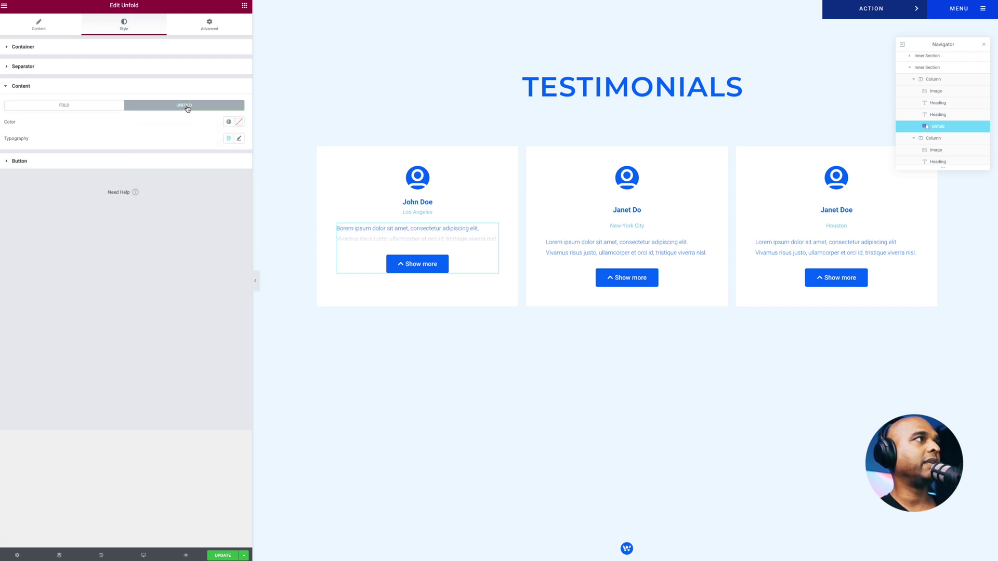
left_click(419, 262)
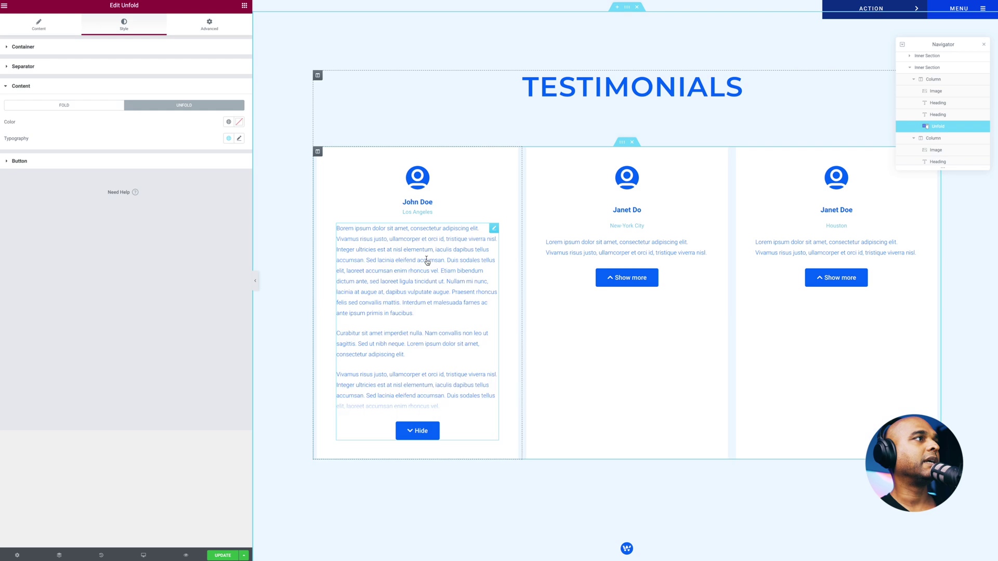
left_click(237, 122)
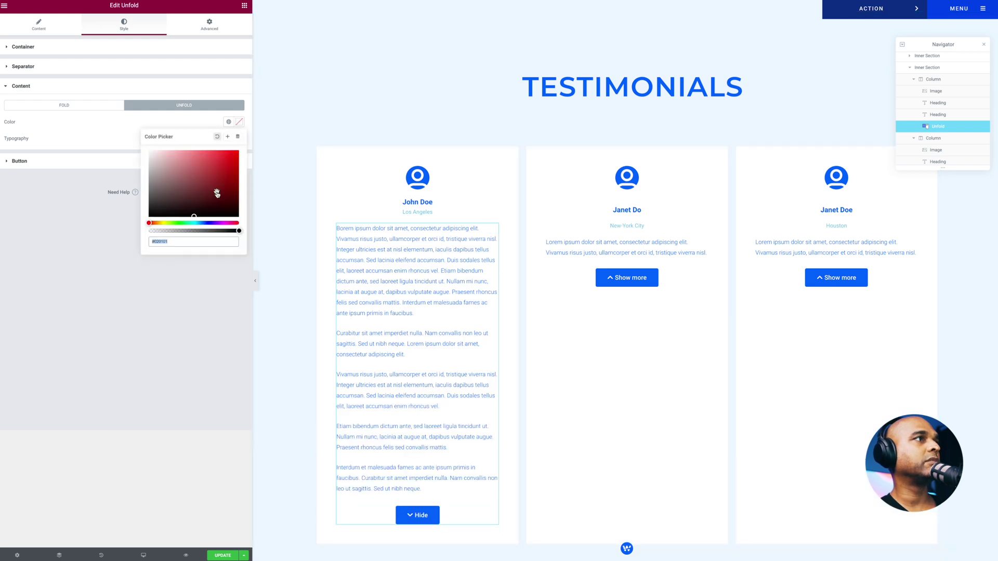
left_click(229, 164)
left_click(217, 136)
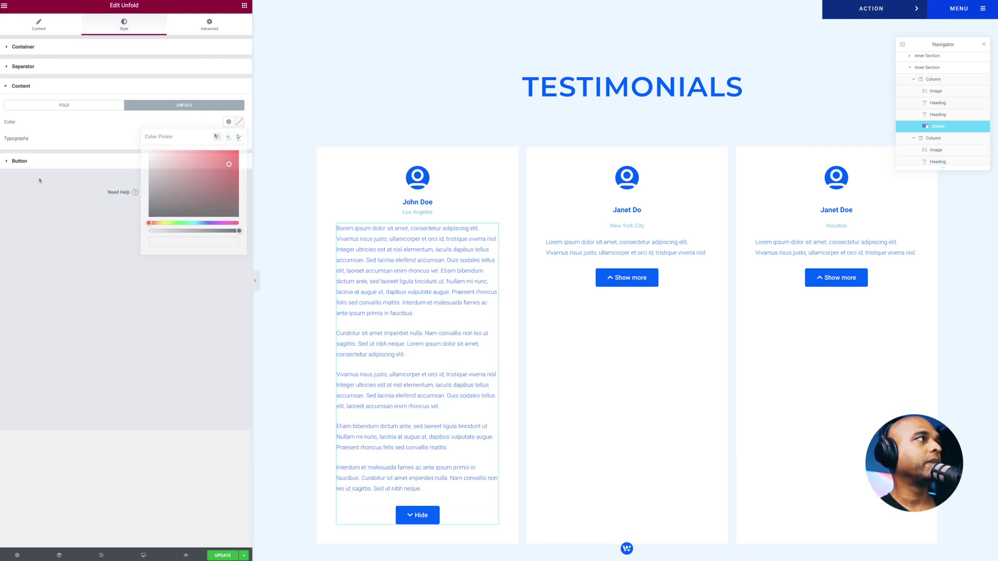
Make the button background fully transparent and set its text colour to Primary blue
left_click(27, 162)
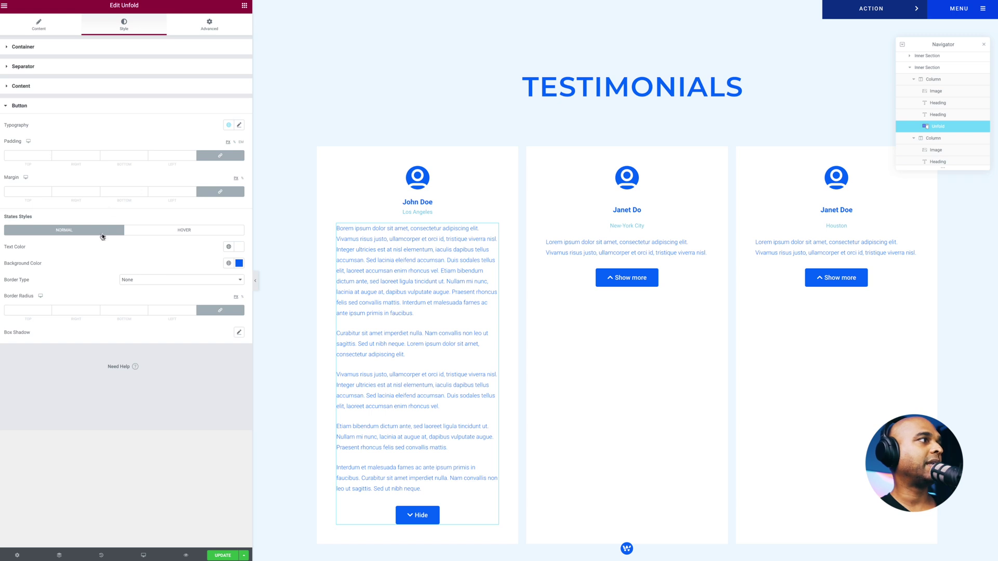
left_click(237, 263)
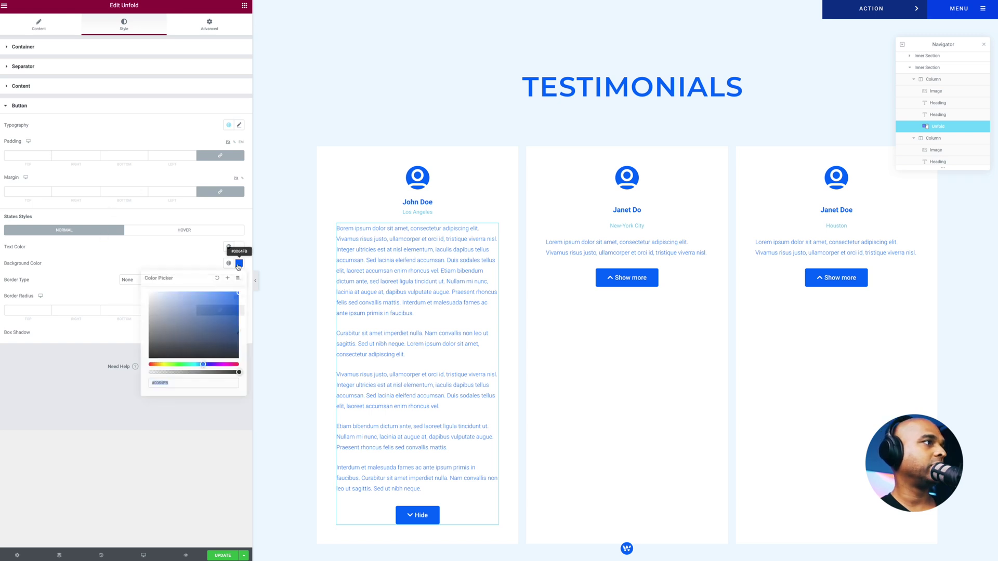
left_click(174, 328)
left_click_drag(174, 328, 168, 341)
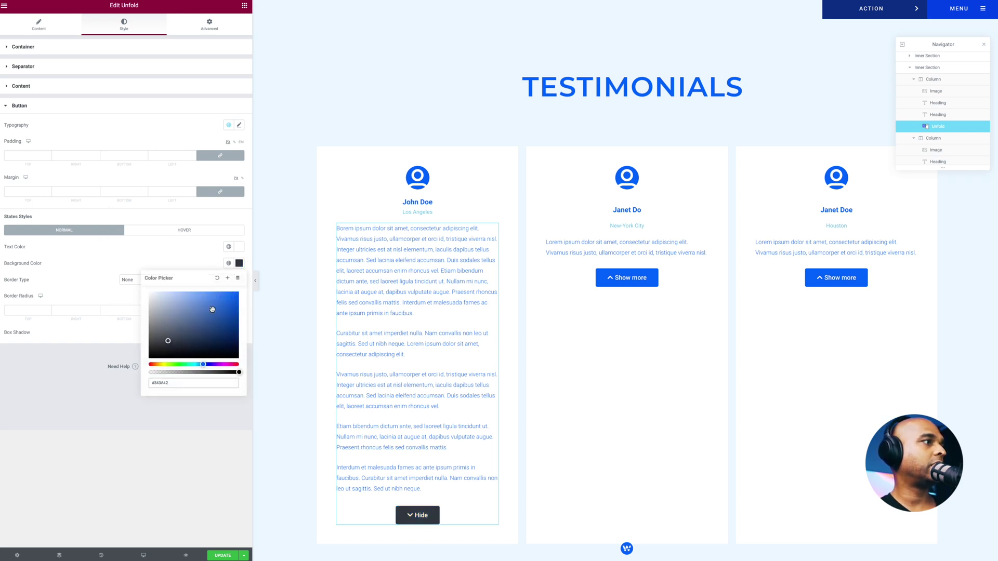
left_click_drag(237, 373, 134, 365)
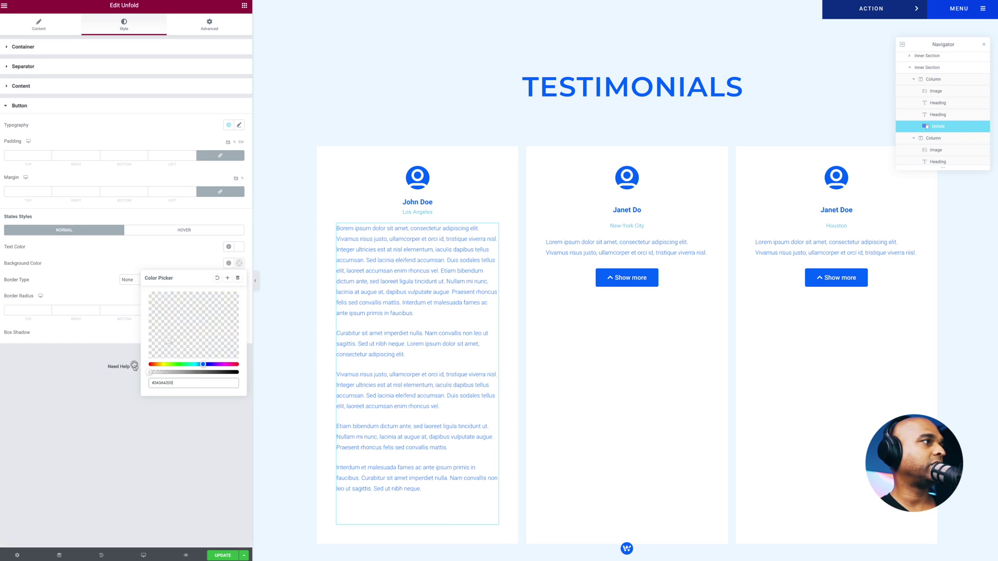
left_click(229, 247)
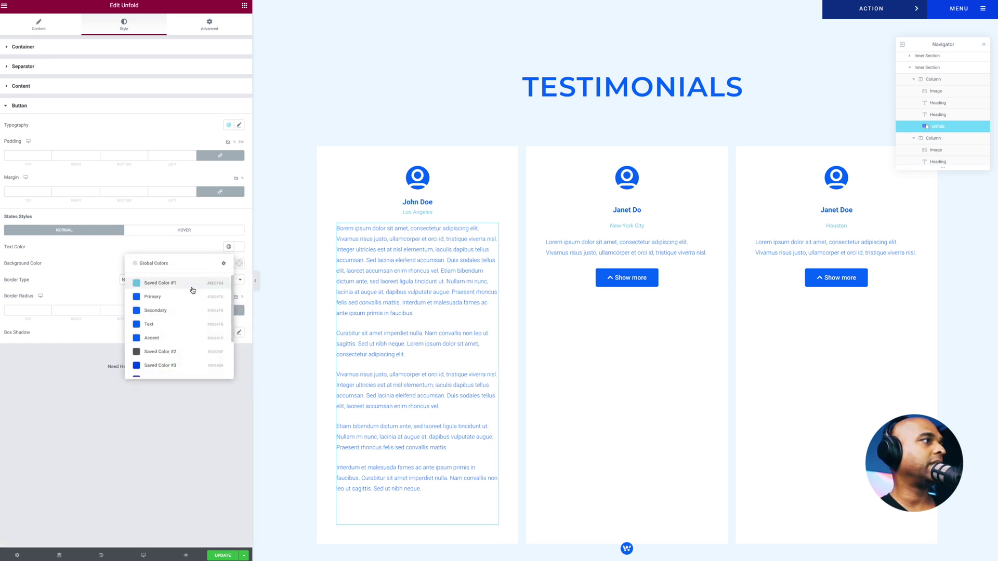
left_click(160, 300)
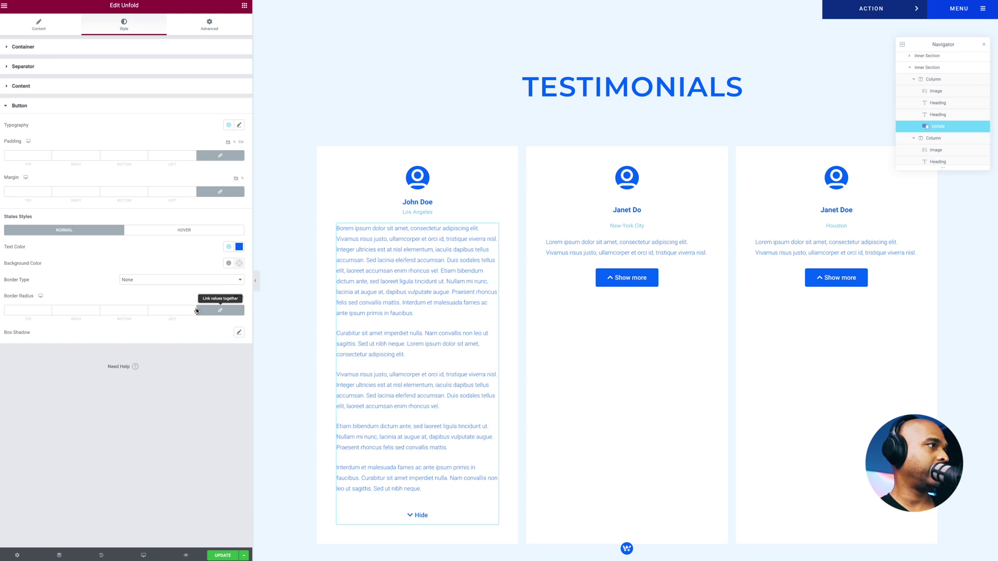
Give the button a solid 1 px Primary-blue border
left_click(205, 280)
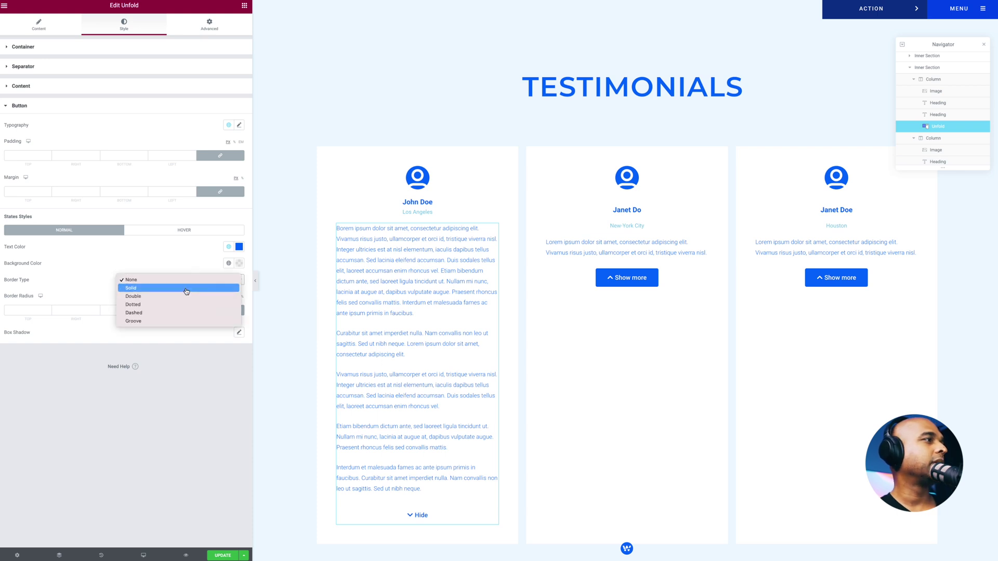
left_click(187, 288)
left_click(175, 312)
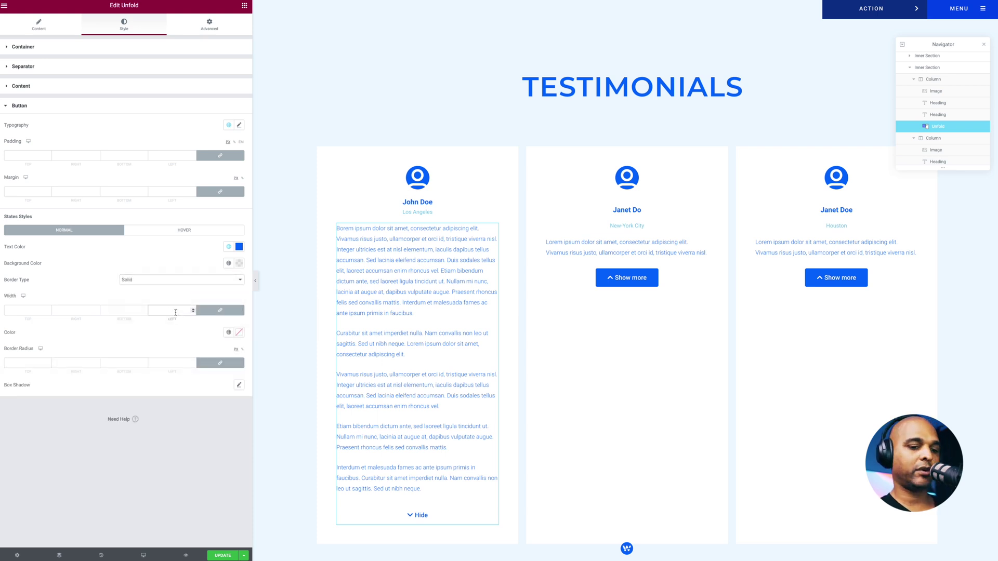
type("1")
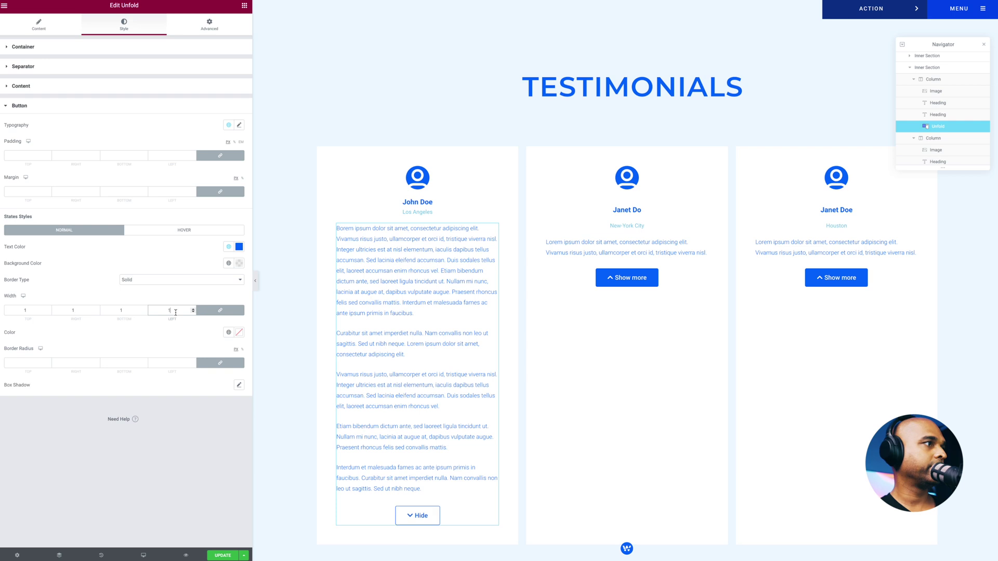
left_click(228, 332)
left_click(173, 389)
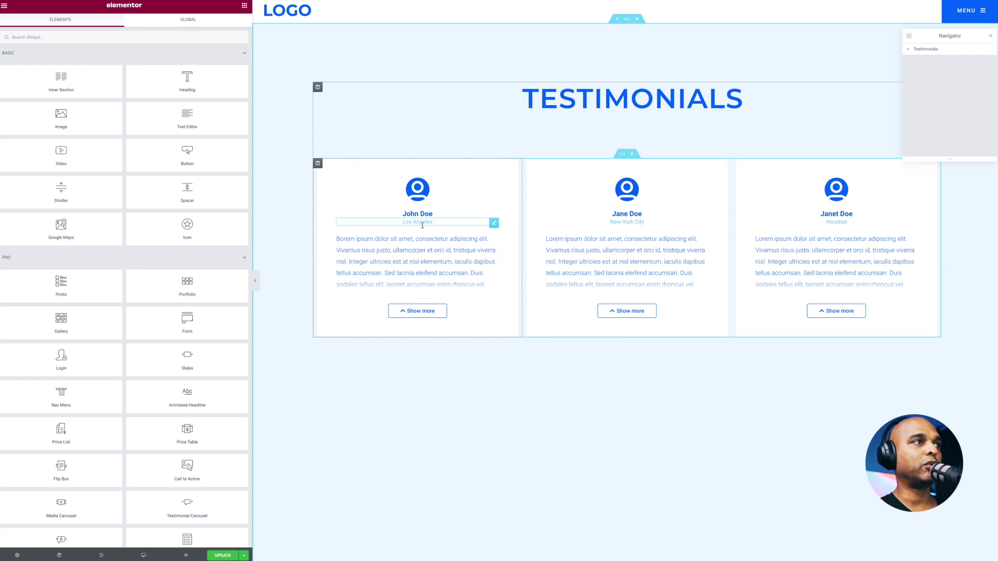
Select the Los Angeles card's Unfold widget and scroll the tablet preview of stacked cards
left_click(416, 312)
scroll(401, 457, "down", 2)
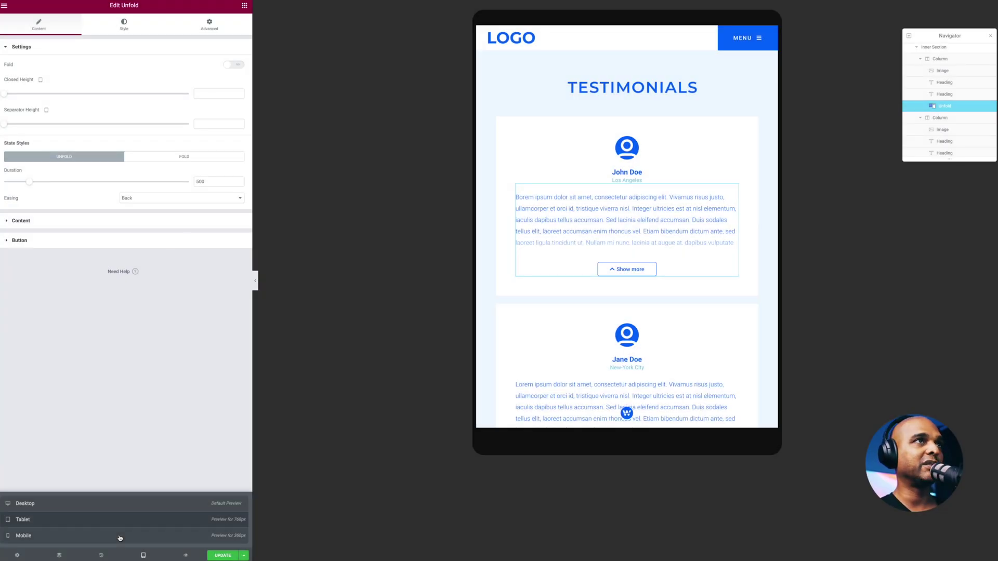
Switch the responsive preview to Mobile and scroll through the stacked testimonial cards
scroll(532, 327, "down", 3)
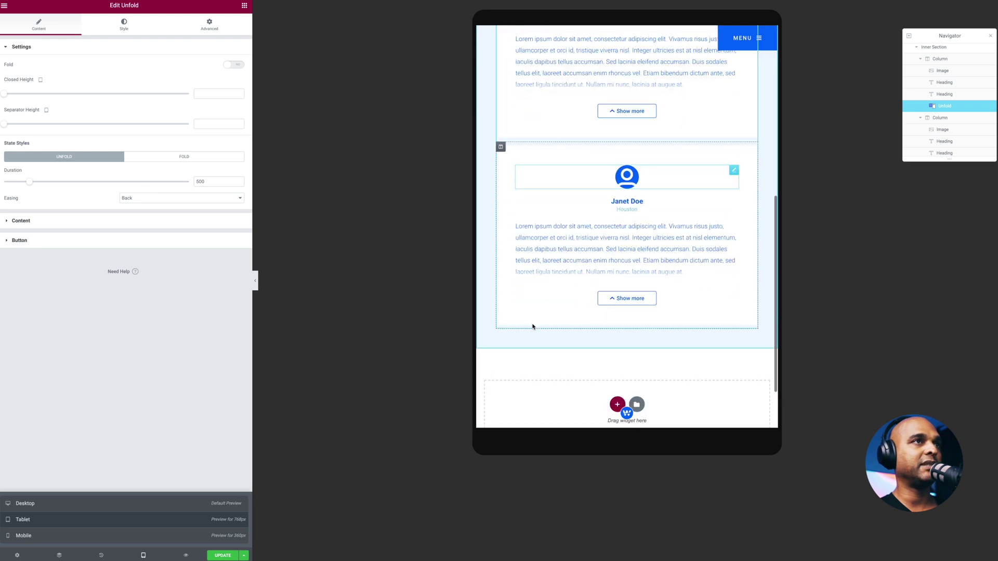
scroll(533, 326, "down", 1)
left_click(82, 536)
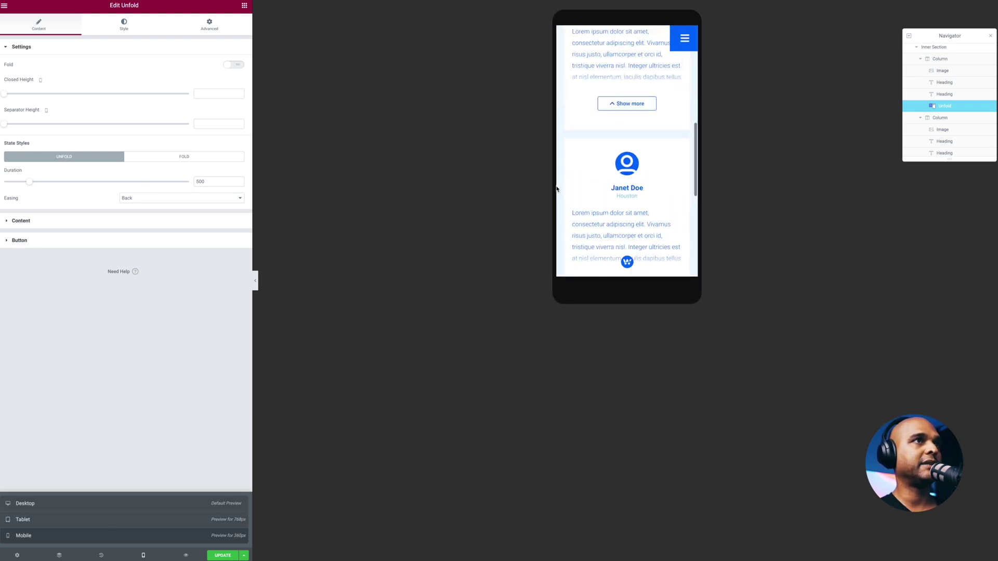
scroll(557, 189, "up", 4)
scroll(616, 146, "down", 2)
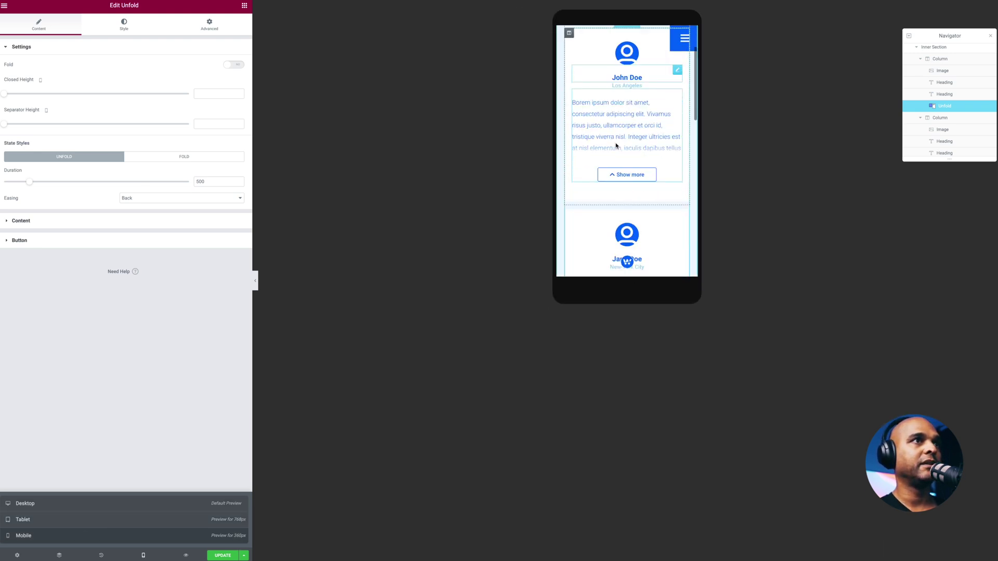
scroll(616, 146, "down", 3)
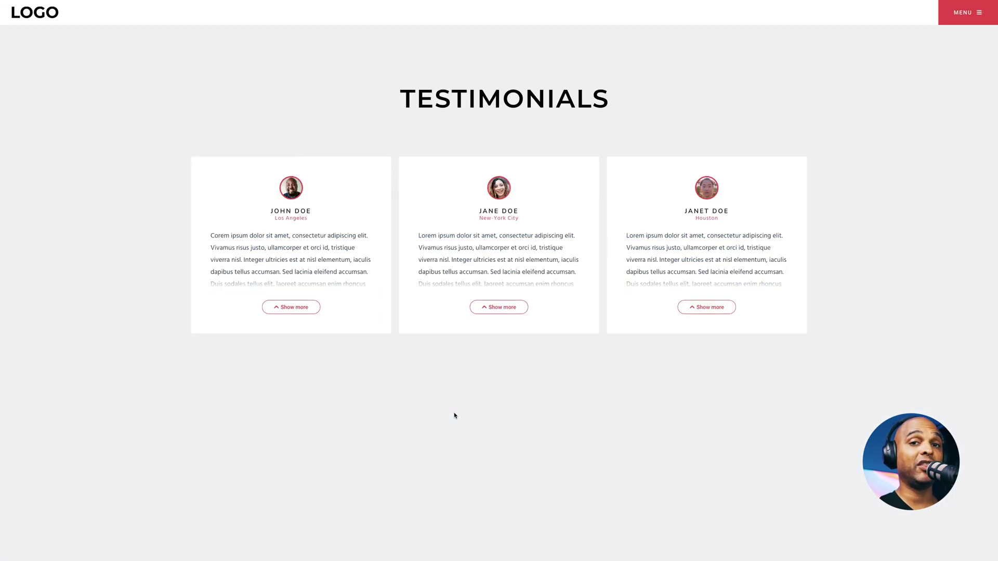
left_click(287, 308)
scroll(282, 352, "down", 3)
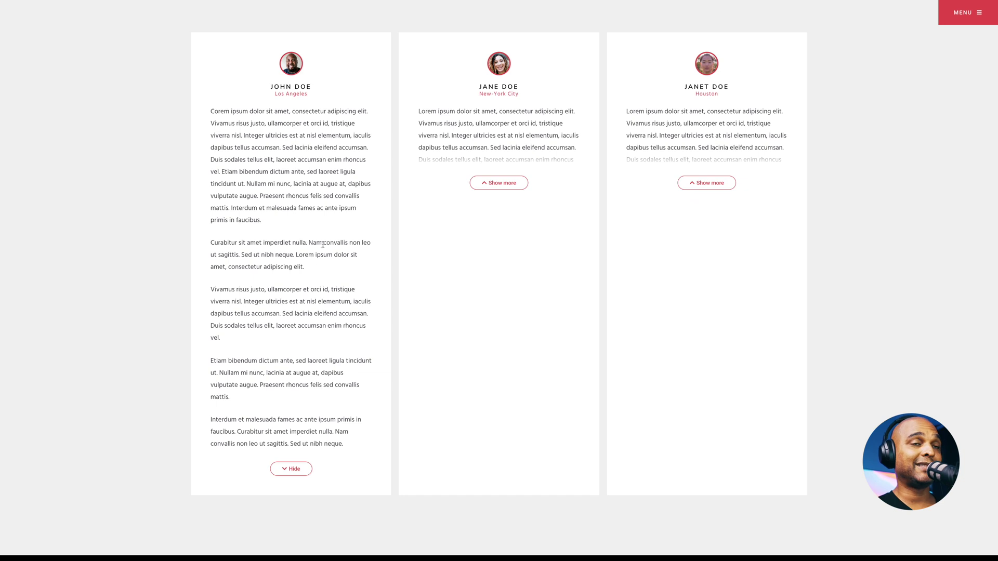
left_click(481, 182)
left_click(698, 182)
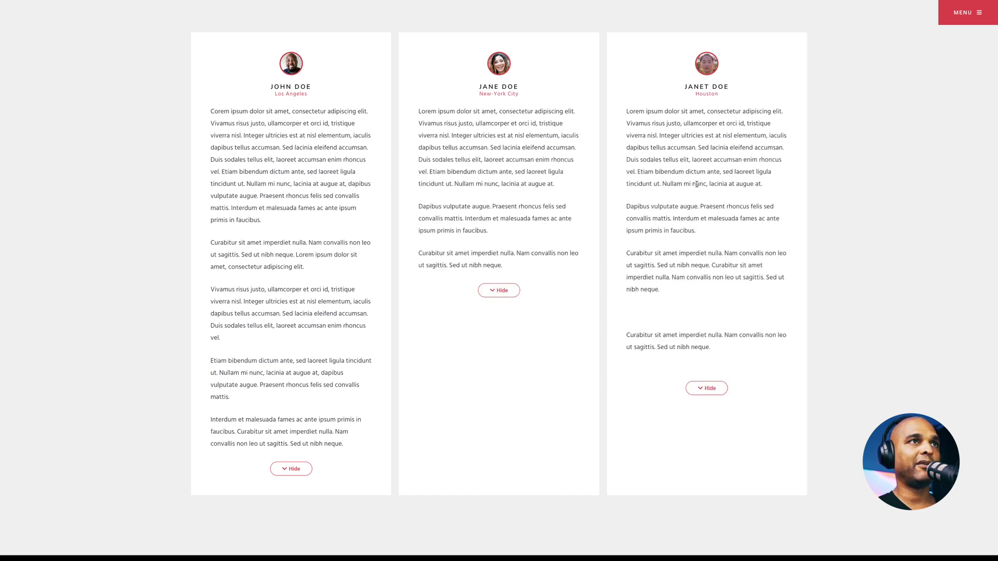
scroll(697, 184, "up", 3)
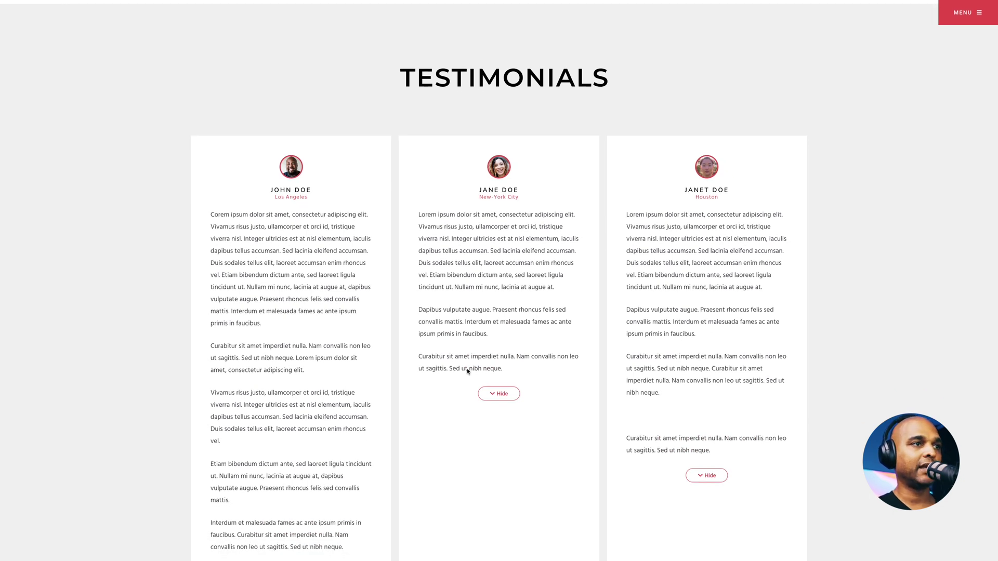
left_click(499, 394)
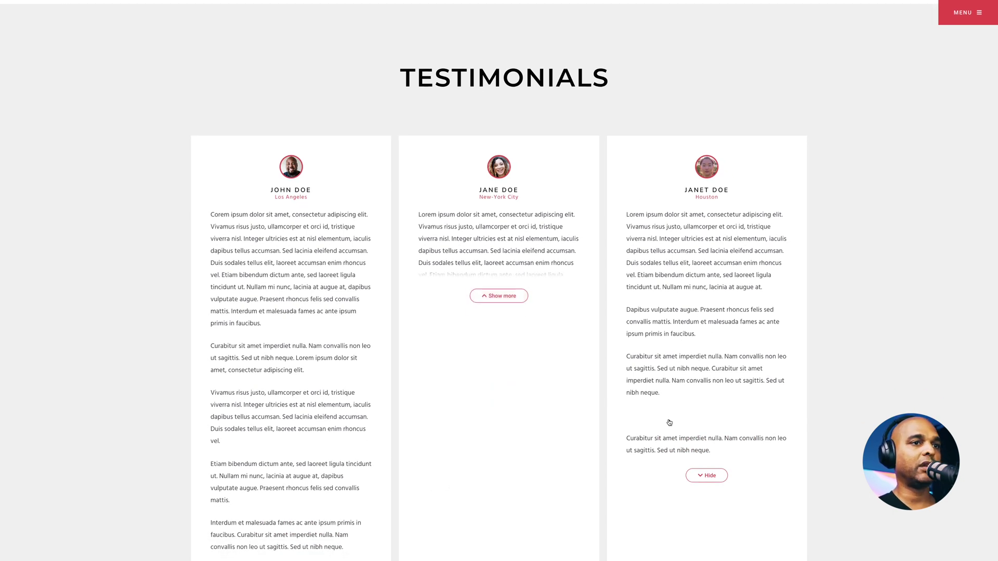
left_click(707, 476)
scroll(322, 484, "down", 3)
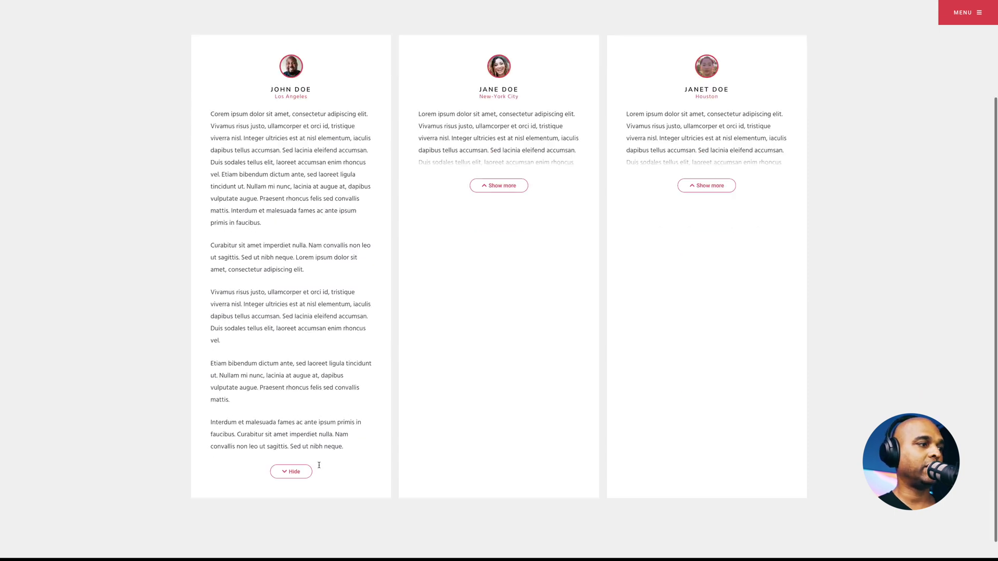
left_click(290, 449)
scroll(289, 453, "up", 3)
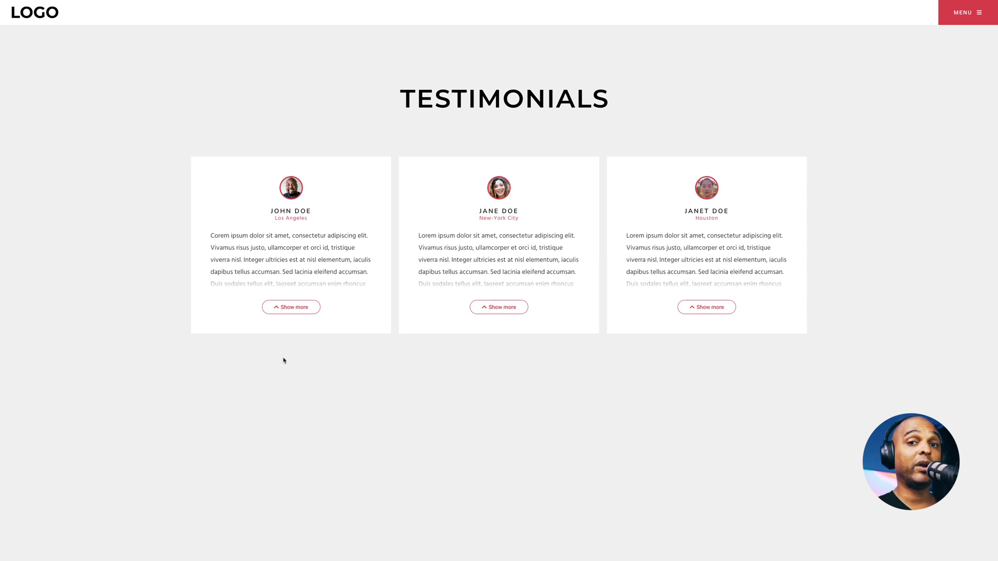
left_click(291, 307)
scroll(289, 377, "down", 3)
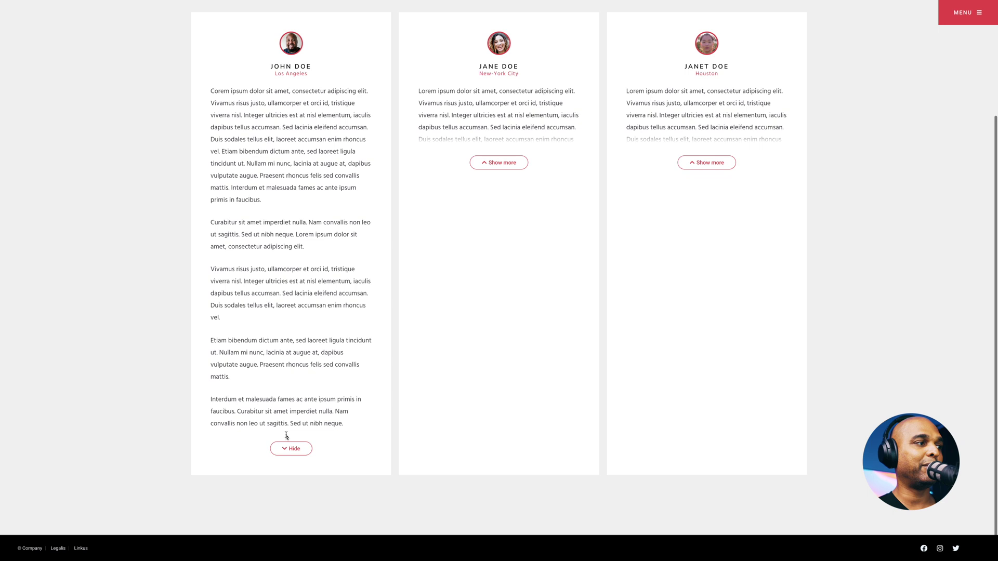
left_click(290, 447)
scroll(313, 290, "up", 3)
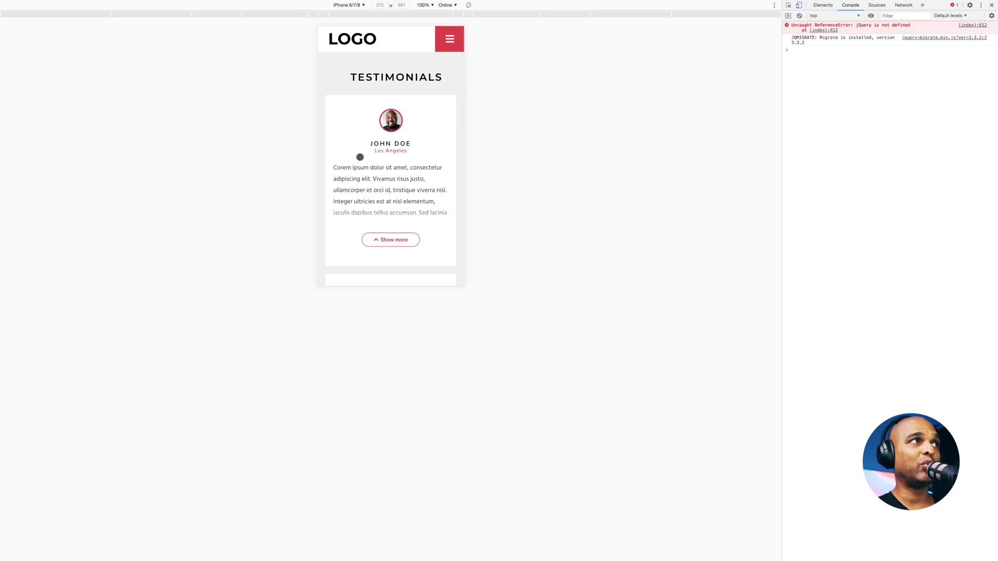
Scroll the iPhone 6/7/8 view, then expand and collapse the New York City testimonial
scroll(360, 157, "down", 3)
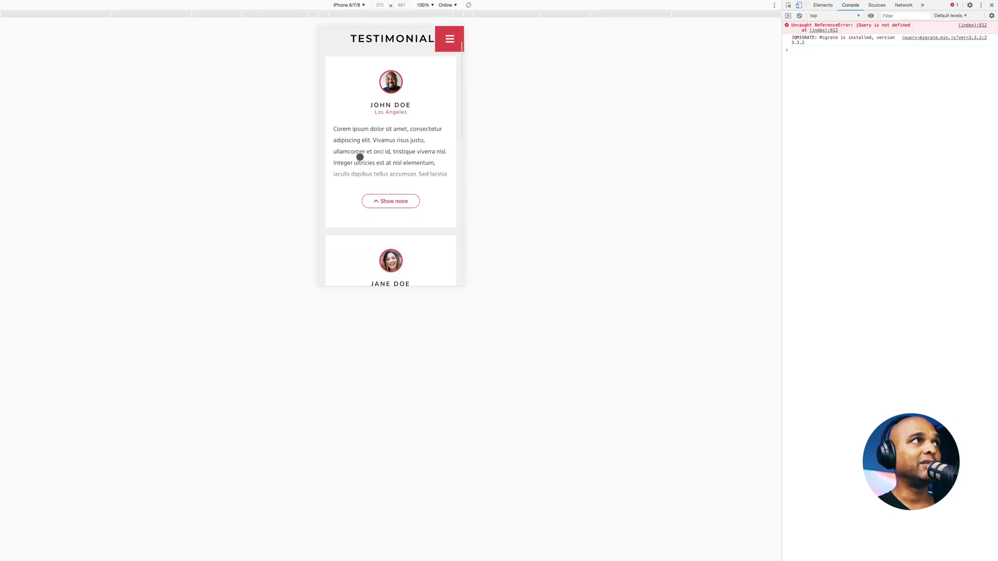
scroll(359, 157, "down", 3)
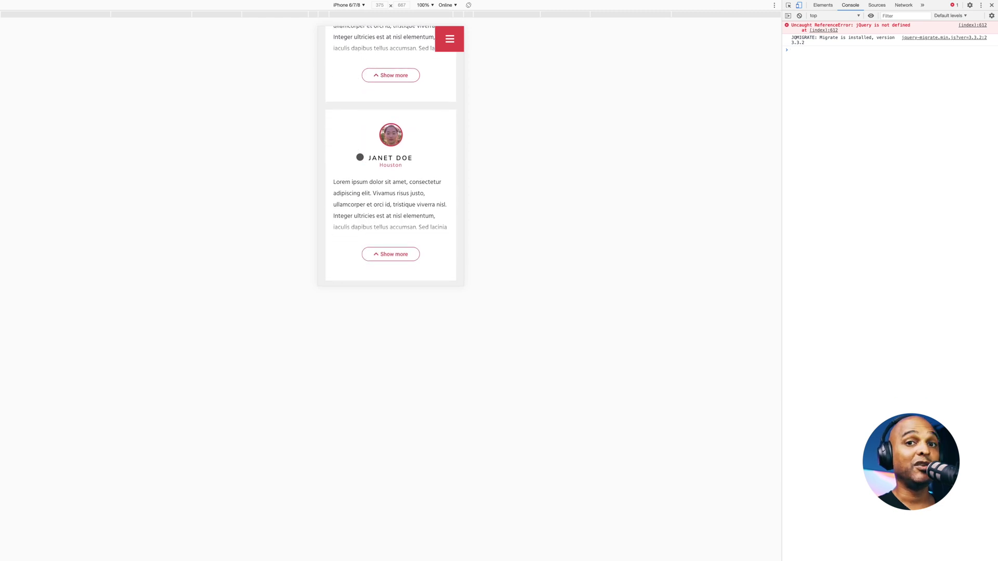
scroll(360, 157, "up", 6)
scroll(359, 157, "down", 3)
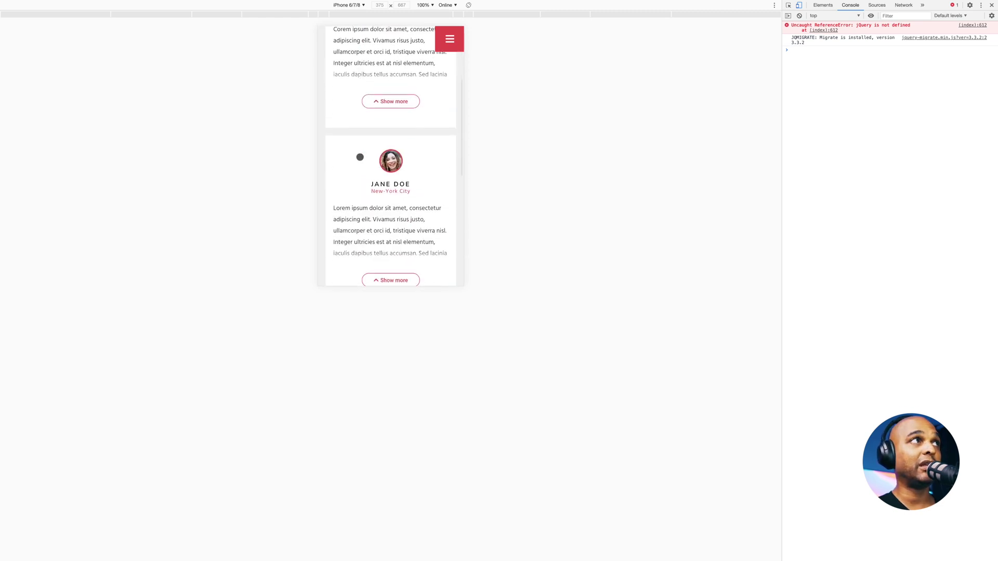
scroll(359, 157, "down", 3)
left_click(383, 164)
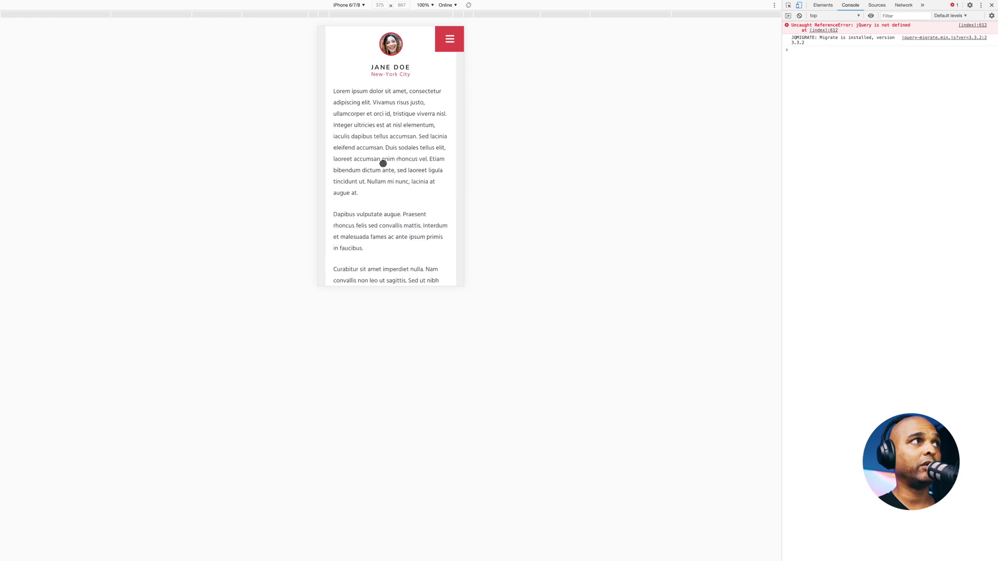
scroll(383, 163, "down", 1)
scroll(383, 163, "down", 2)
left_click(388, 171)
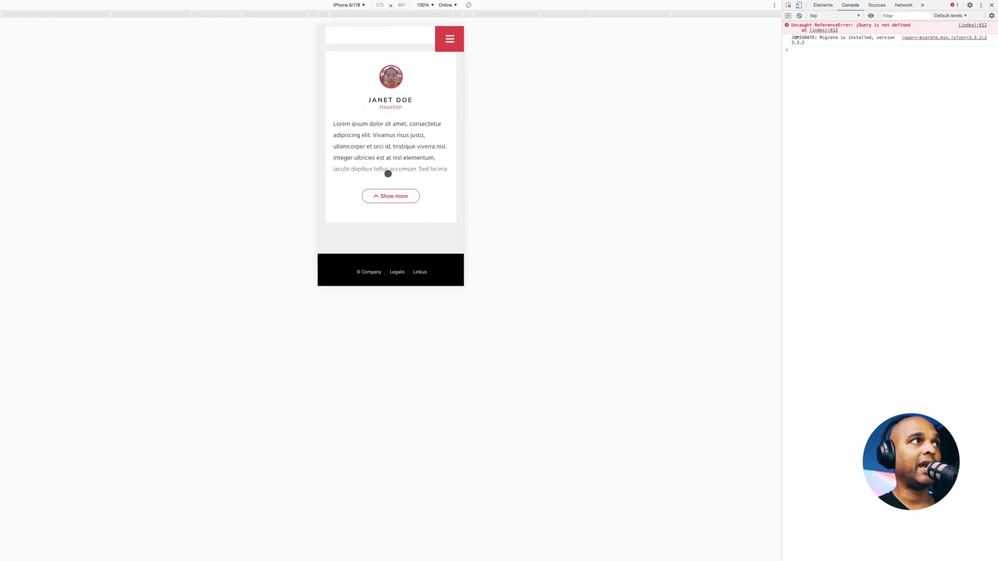
scroll(388, 173, "up", 8)
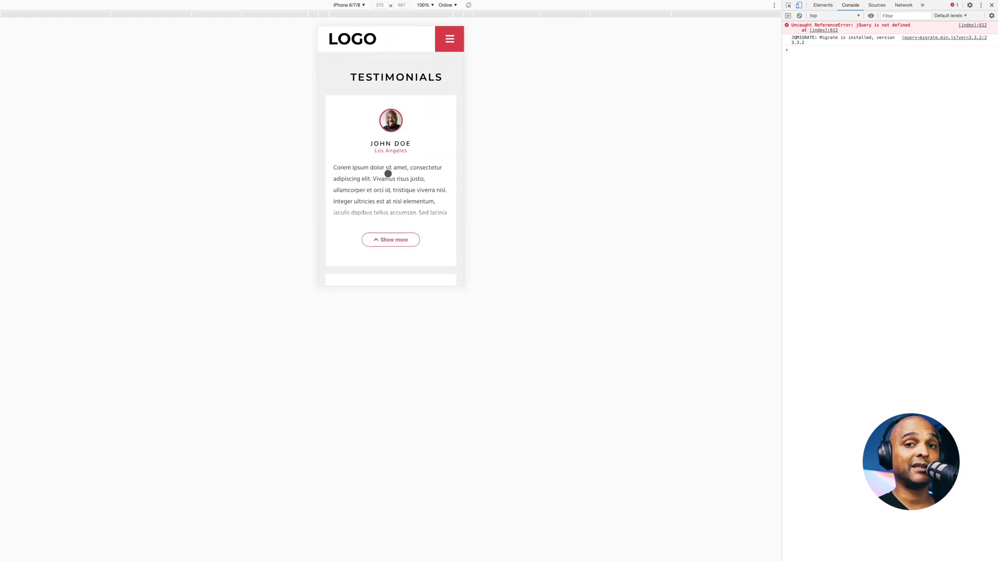